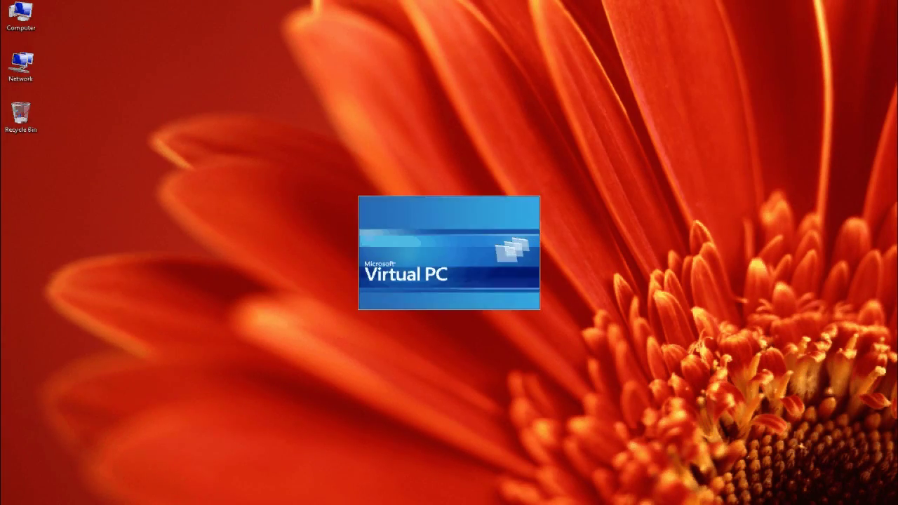
- Start Indiana Jones and the Last Crusade (FM-TOWNS/English) in ScummVM and skip its intro
left_click(512, 222)
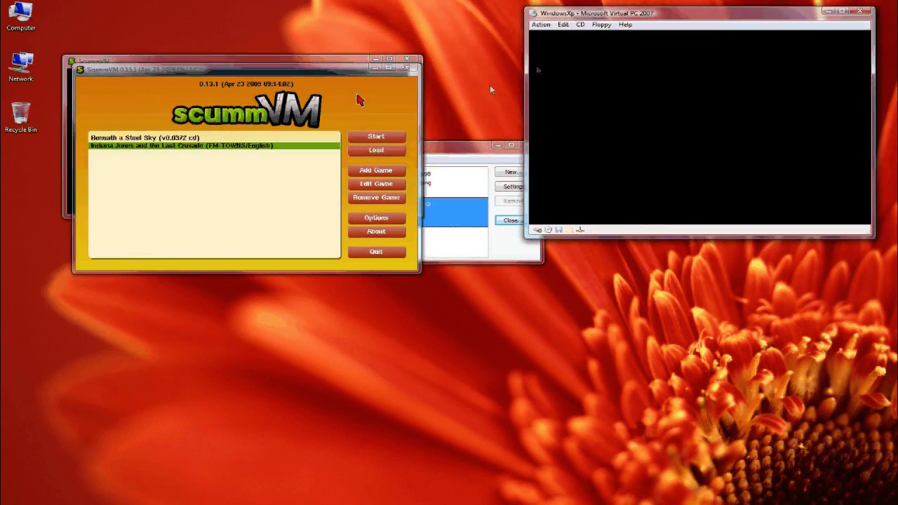
left_click(376, 136)
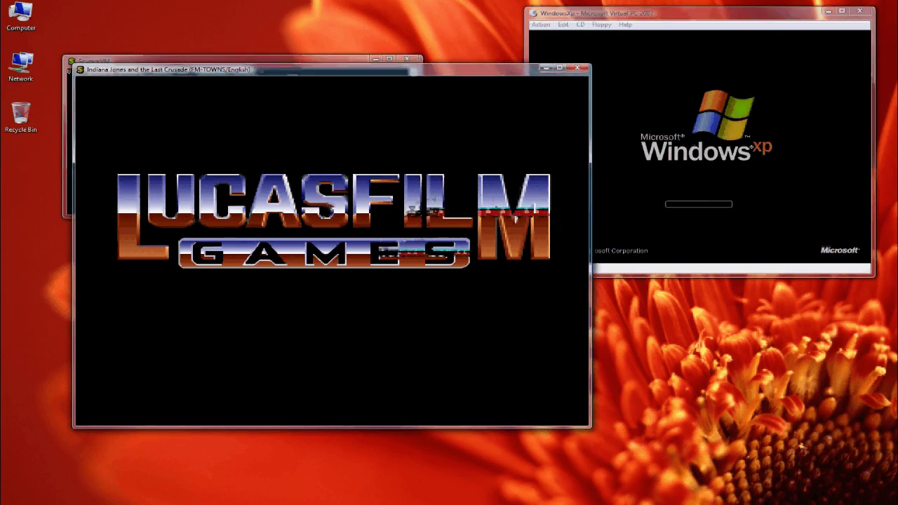
key("Escape")
- Walk Indiana Jones out of the gym and along the hallway, and open the building's front door
left_click(138, 219)
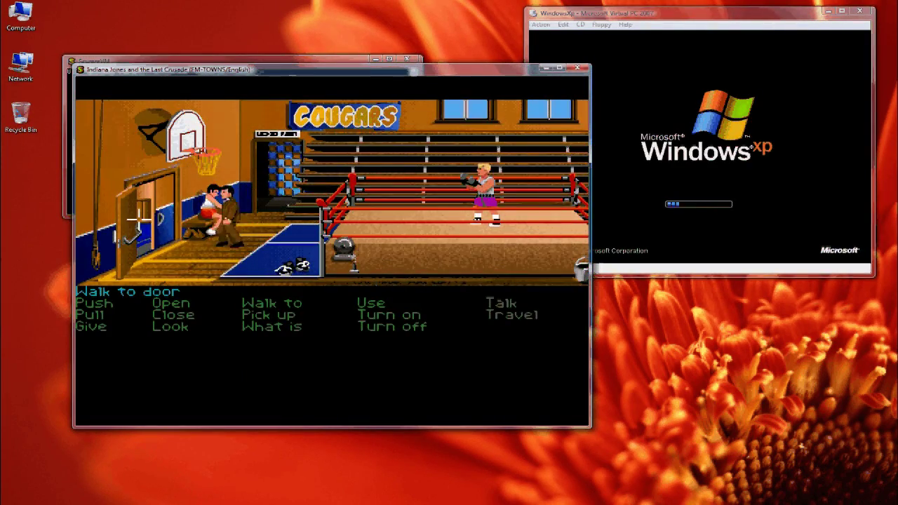
left_click(107, 261)
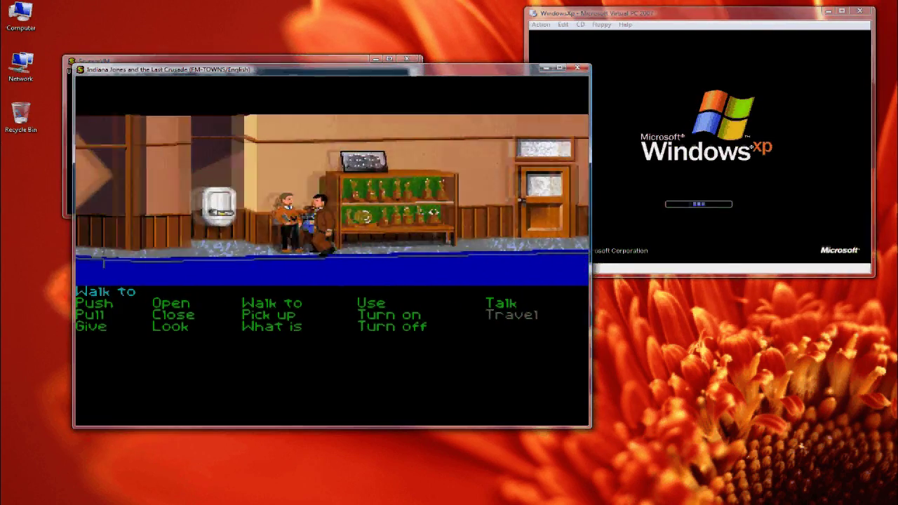
left_click(170, 303)
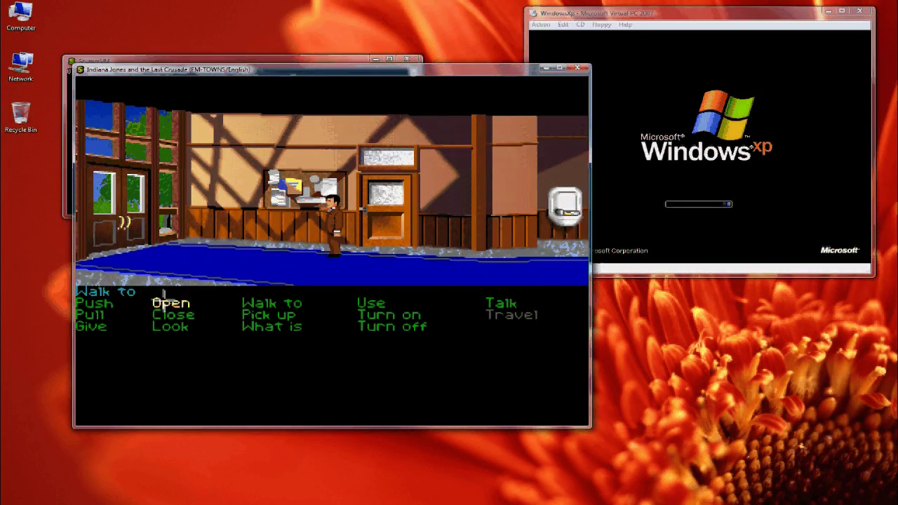
left_click(125, 222)
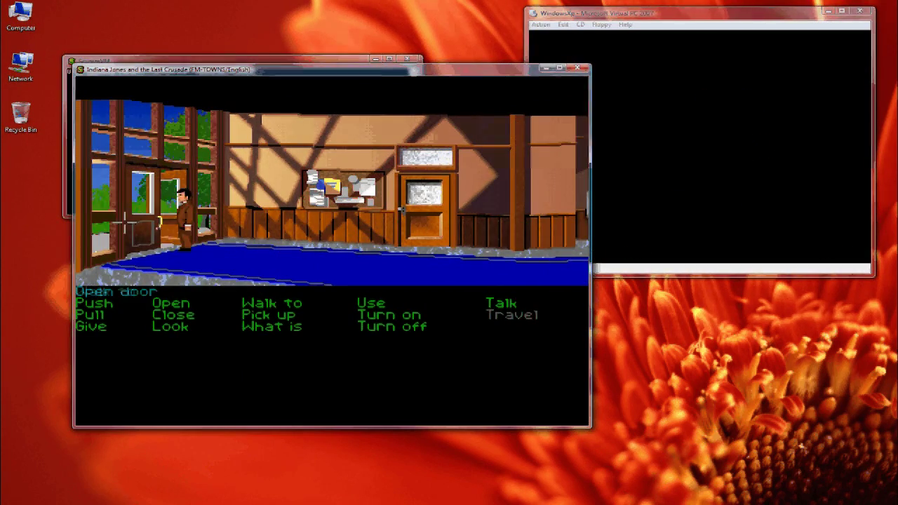
- Bring the WindowsXp virtual machine window to the front and reposition it beside the running ScummVM game
left_click(554, 14)
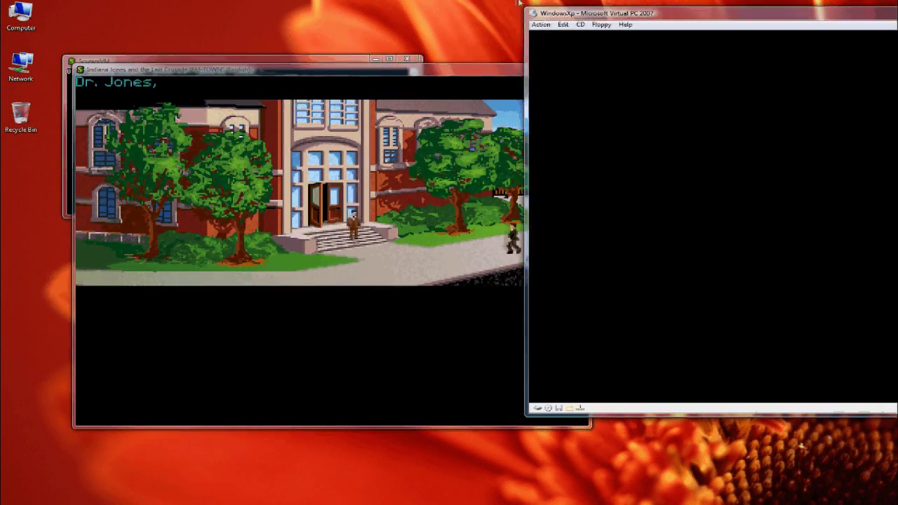
left_click_drag(554, 13, 504, 13)
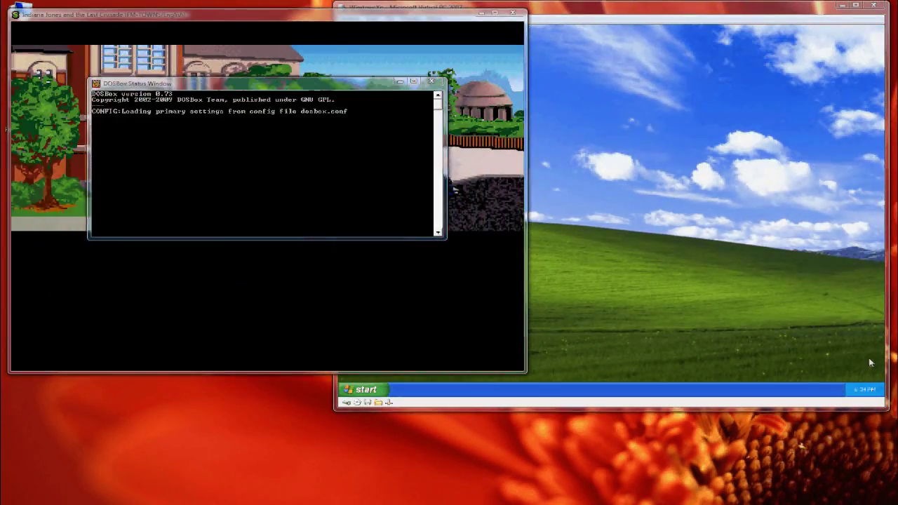
- In DOSBox, change to the codeice directory on drive C: and launch the game with the sierra command
type("c:")
key("Return")
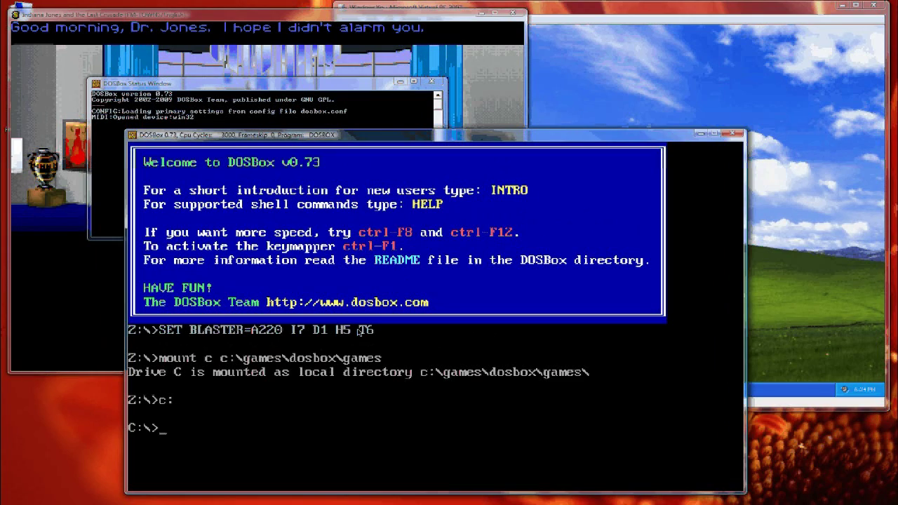
type("cd codeice")
key("Return")
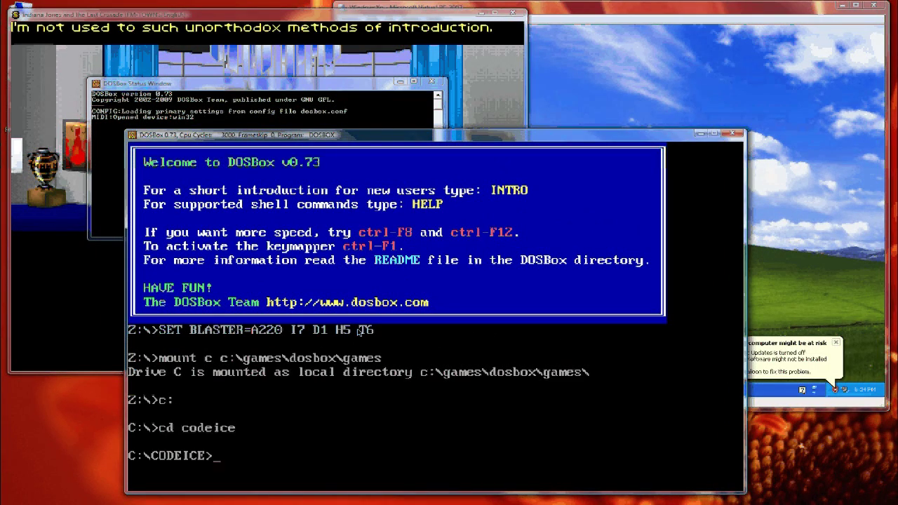
type("sierra")
key("Return")
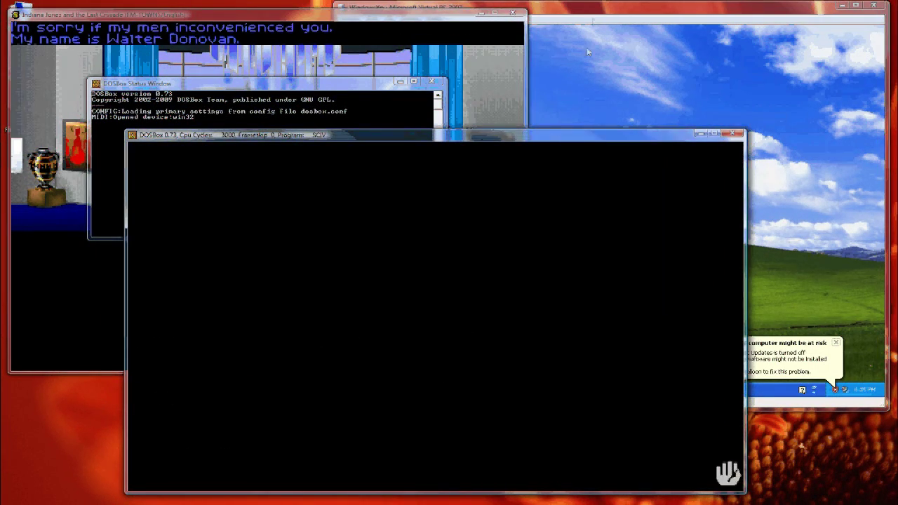
- Switch to the WindowsXp virtual machine and launch Gabriel Knight - The Beast Within from its desktop
key("alt+Tab")
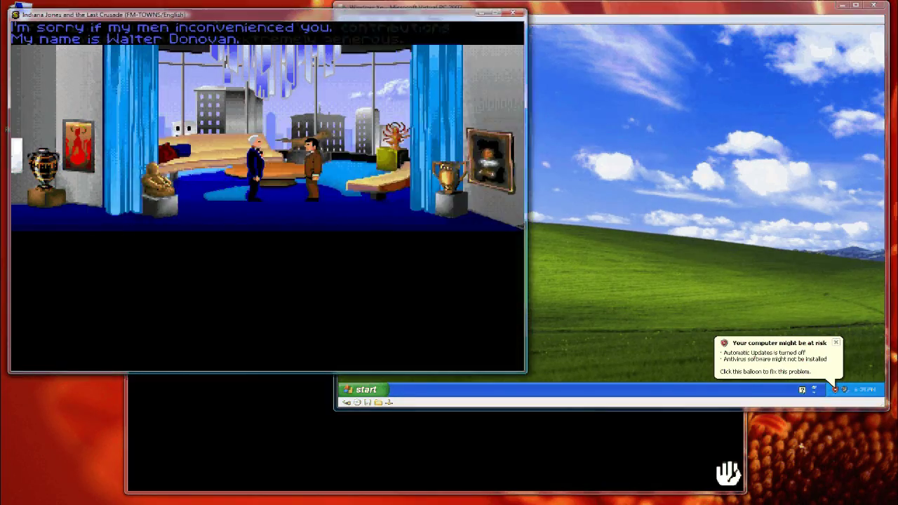
key("alt+Tab")
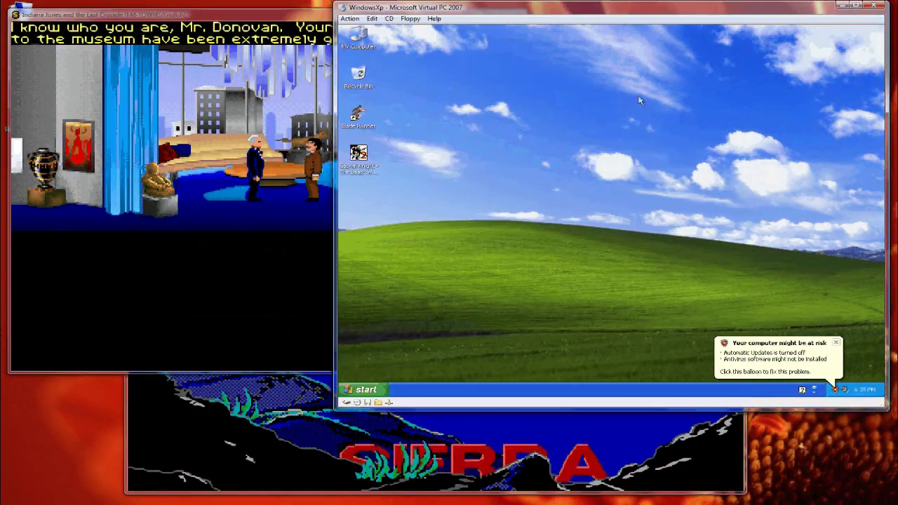
left_click(366, 390)
left_click(366, 390)
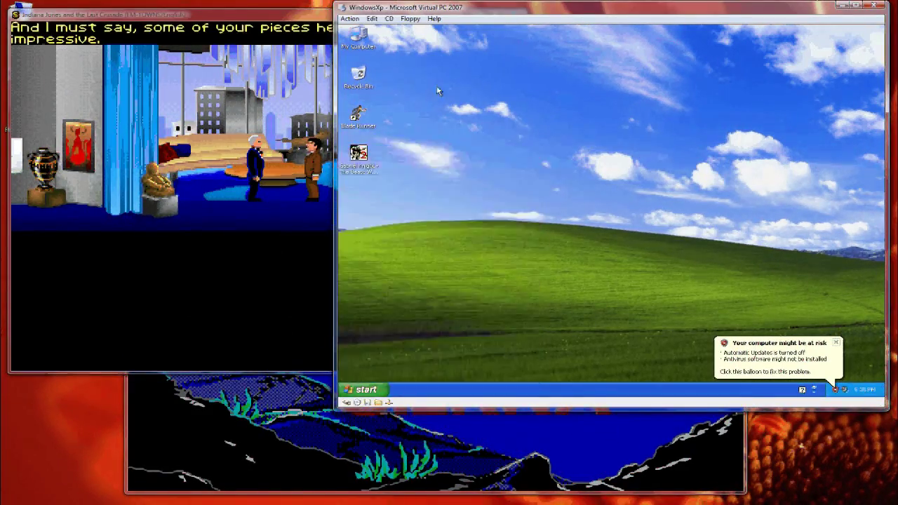
double_click(357, 172)
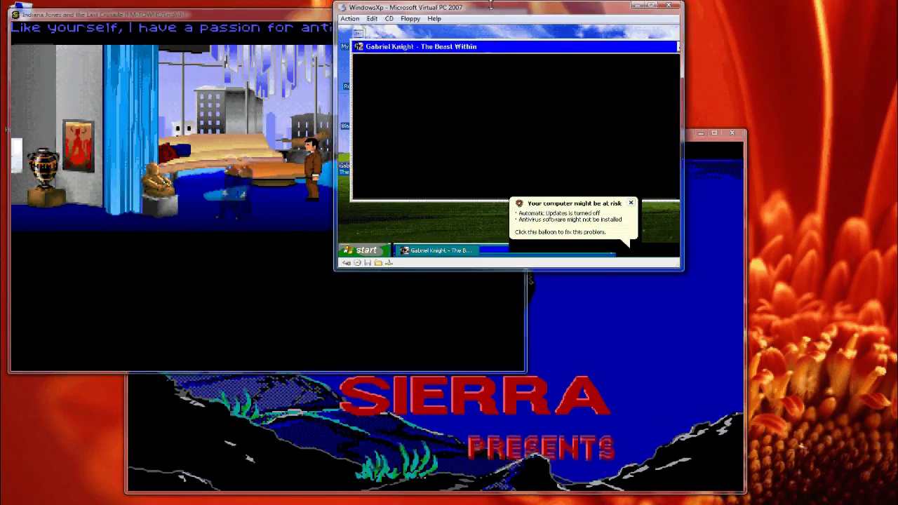
- Move the WindowsXp virtual machine window clear of the Indiana Jones game and bring the DOSBox and virtual machine windows forward in turn
left_click_drag(493, 13, 675, 29)
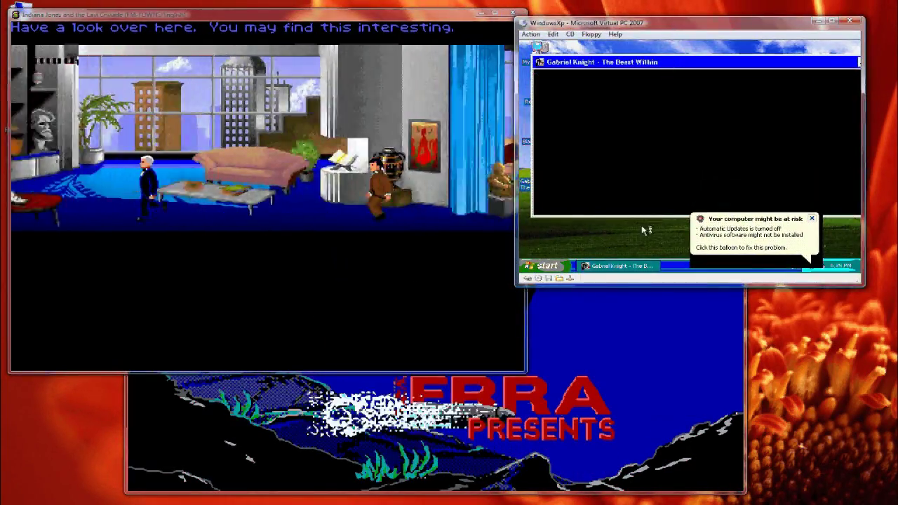
left_click(692, 344)
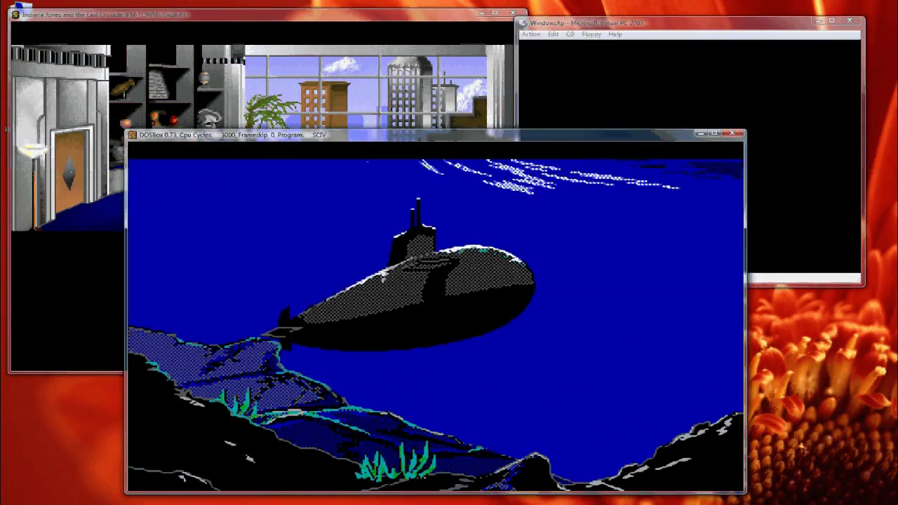
left_click_drag(538, 136, 538, 145)
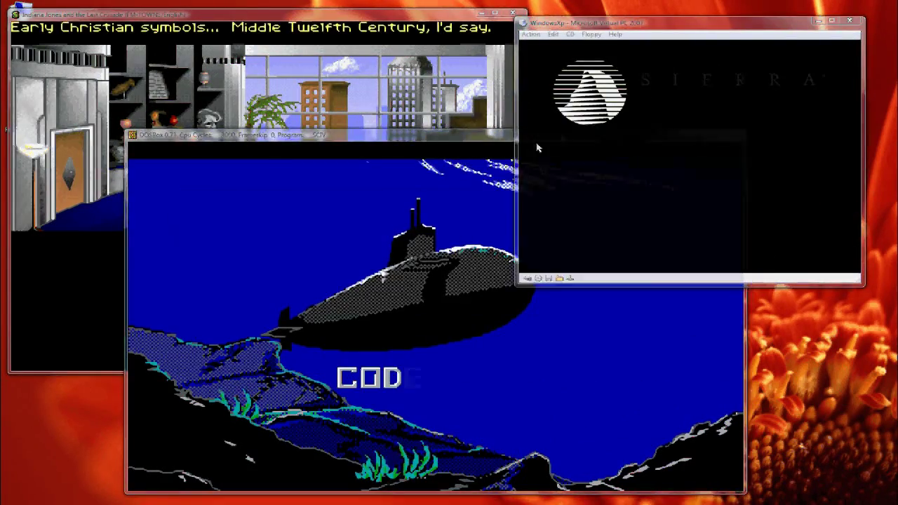
left_click(547, 81)
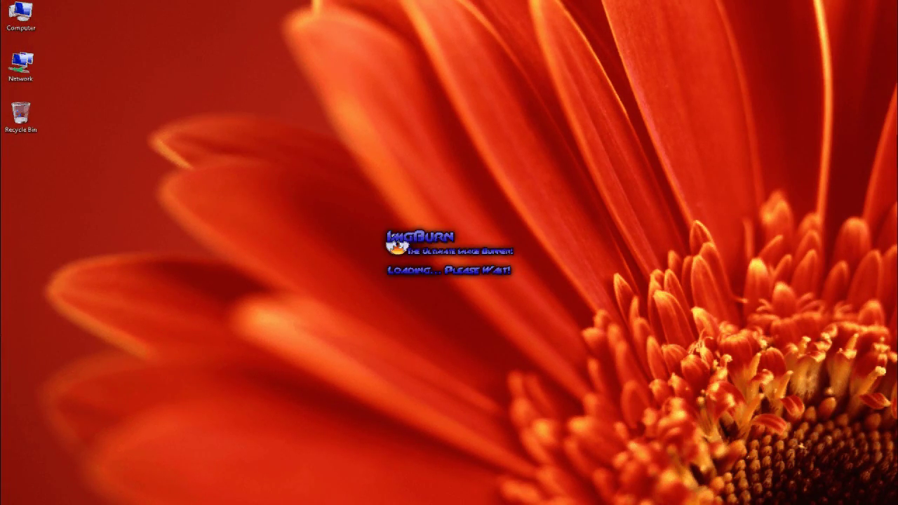
- In ImgBurn, set the destination to THROTTLE.ISO on the Desktop and read the disc in drive D: to that image
left_click(429, 175)
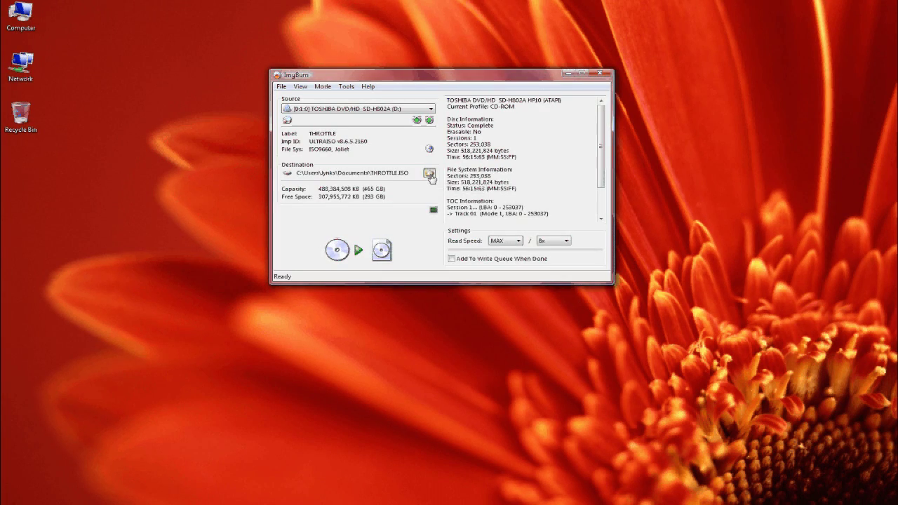
left_click(309, 148)
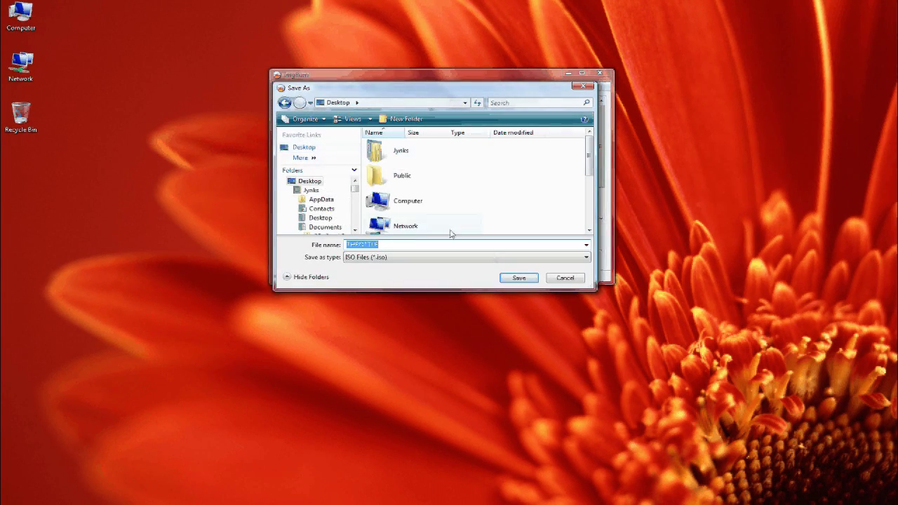
left_click(520, 278)
left_click(355, 252)
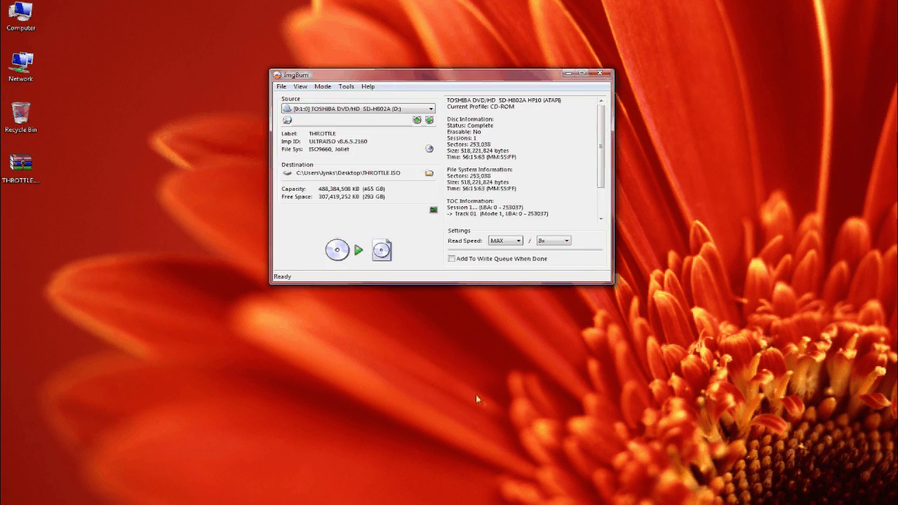
- Close ImgBurn and move the THROTTLE.ISO file away from the desktop's icon column
left_click(600, 73)
left_click(20, 165)
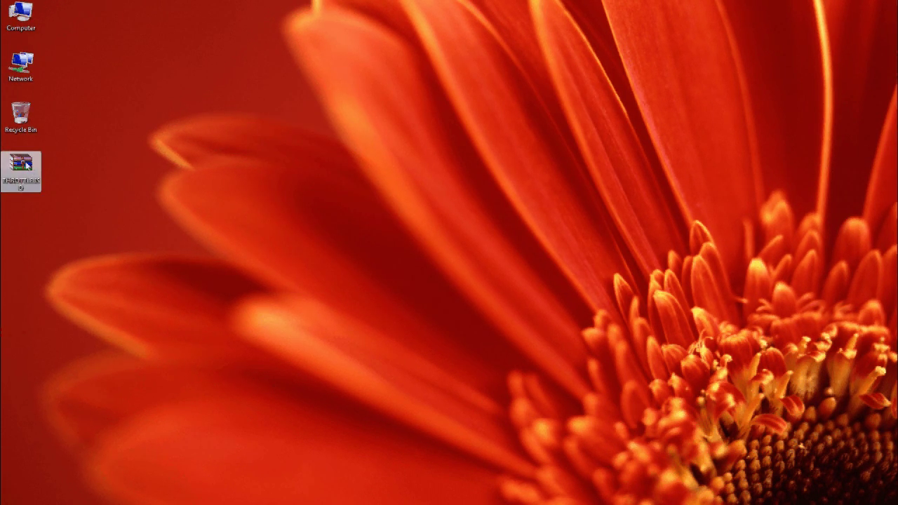
left_click_drag(20, 165, 466, 169)
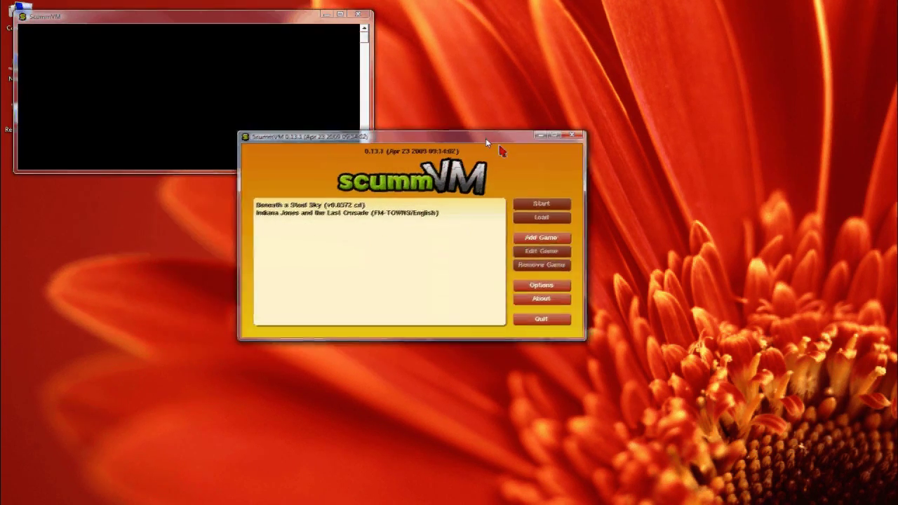
- Add a new game to ScummVM from the directory C:\Games\Scummvm\Games\FT
left_click(544, 241)
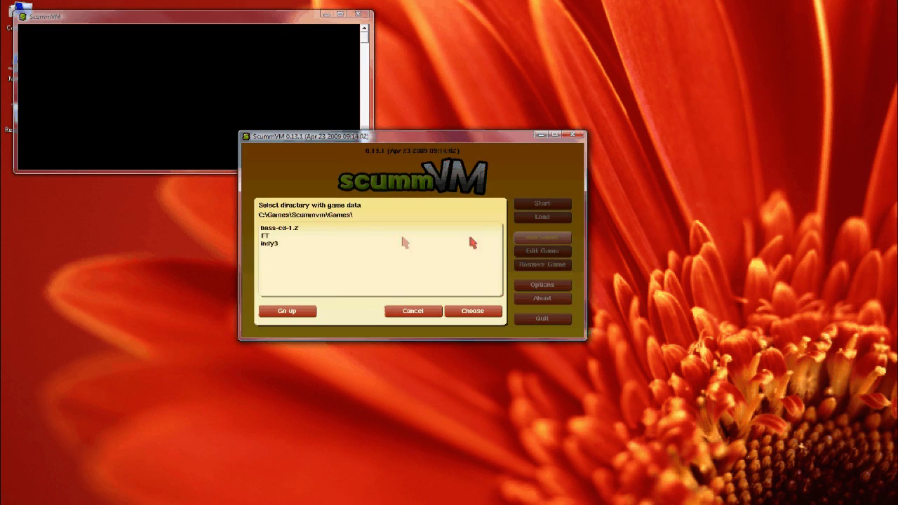
left_click(275, 238)
double_click(275, 236)
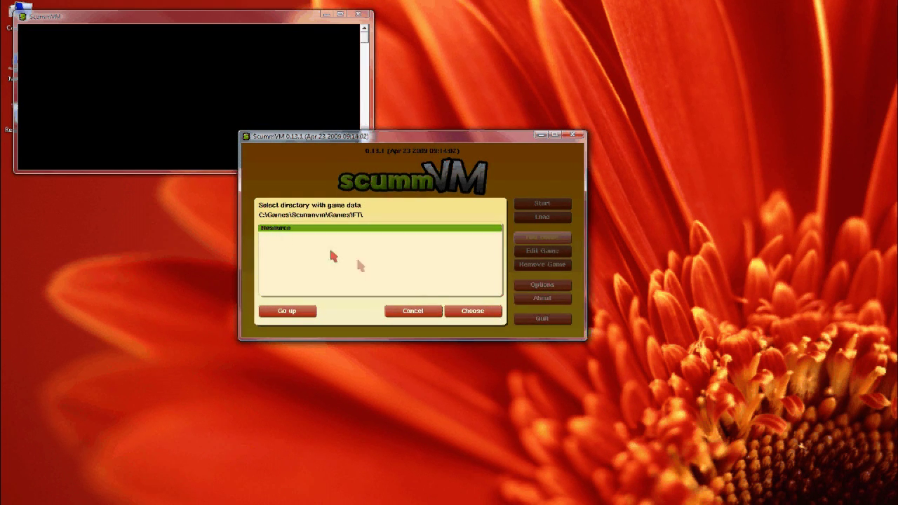
left_click(475, 312)
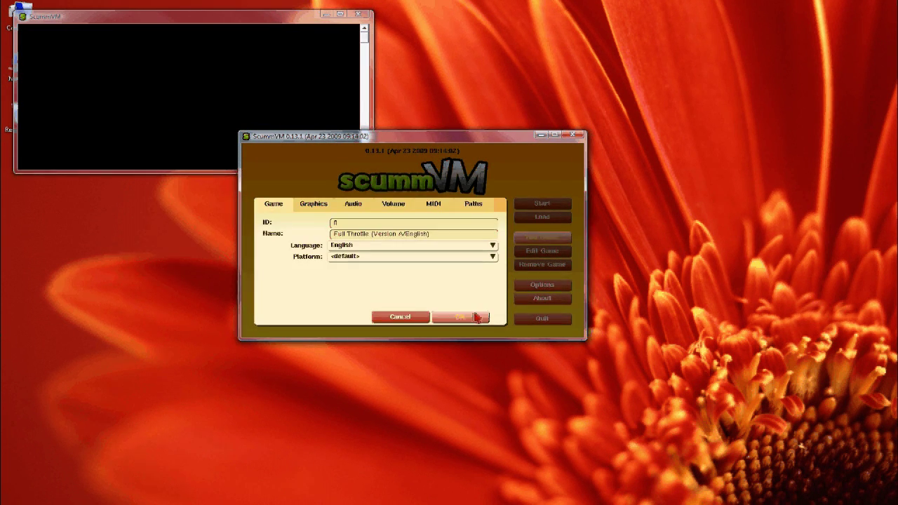
- Override the global graphics settings for Full Throttle with HQ3x graphics mode and aspect ratio correction, and save the game entry
left_click(313, 204)
left_click(267, 221)
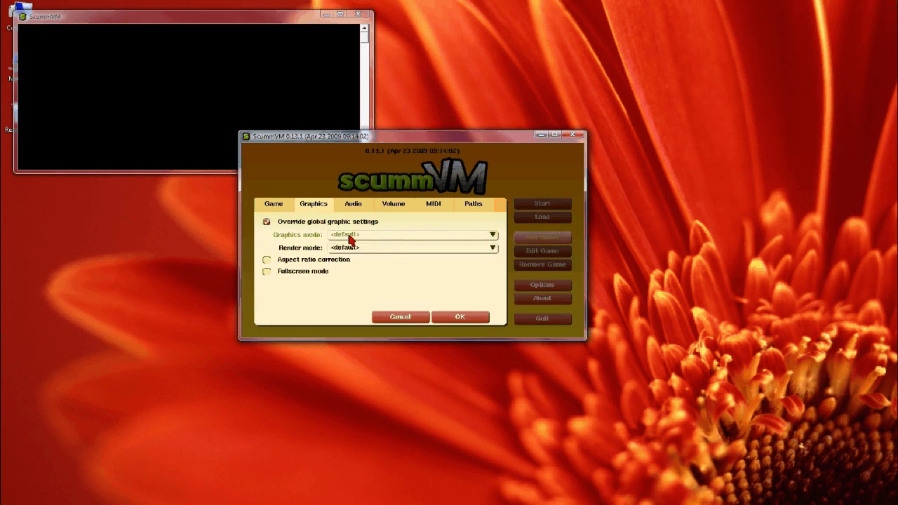
left_click(346, 234)
left_click(341, 318)
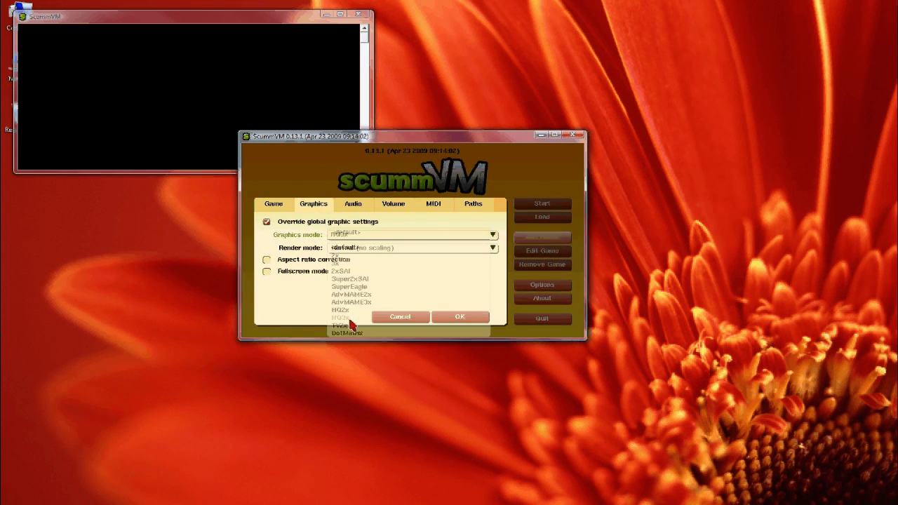
left_click(267, 260)
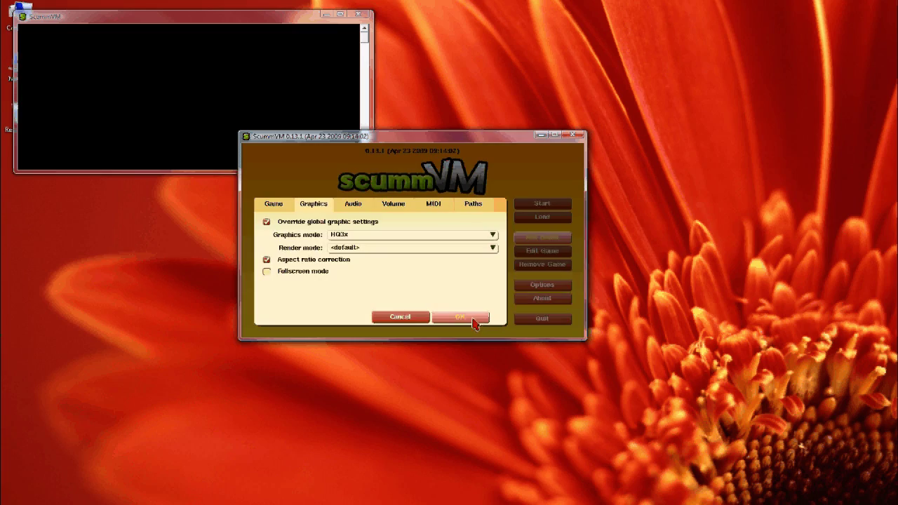
left_click(473, 319)
- Start Full Throttle, move its window fully into view on the desktop, and skip the intro
left_click(542, 203)
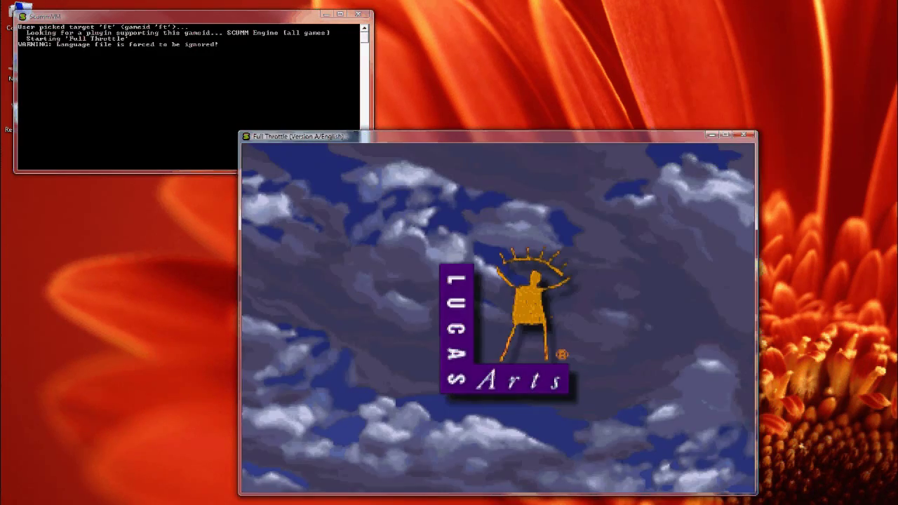
left_click_drag(531, 133, 455, 63)
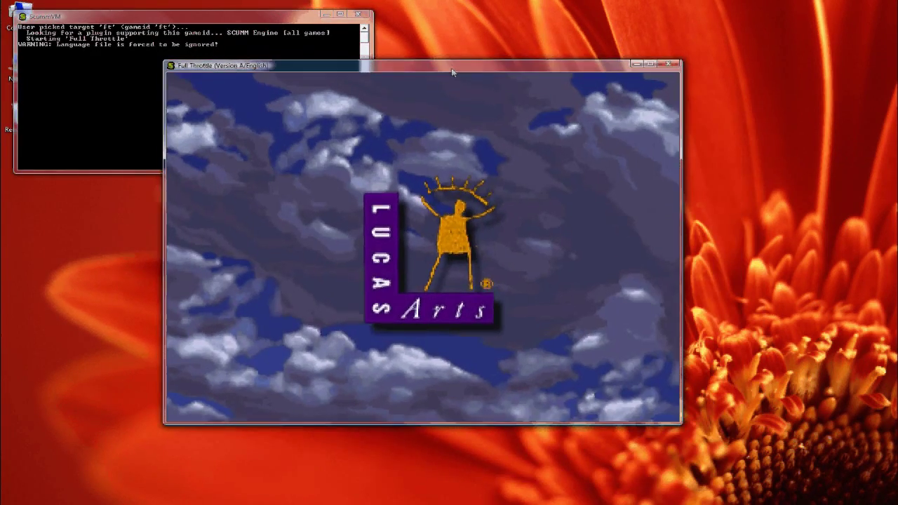
key("Escape")
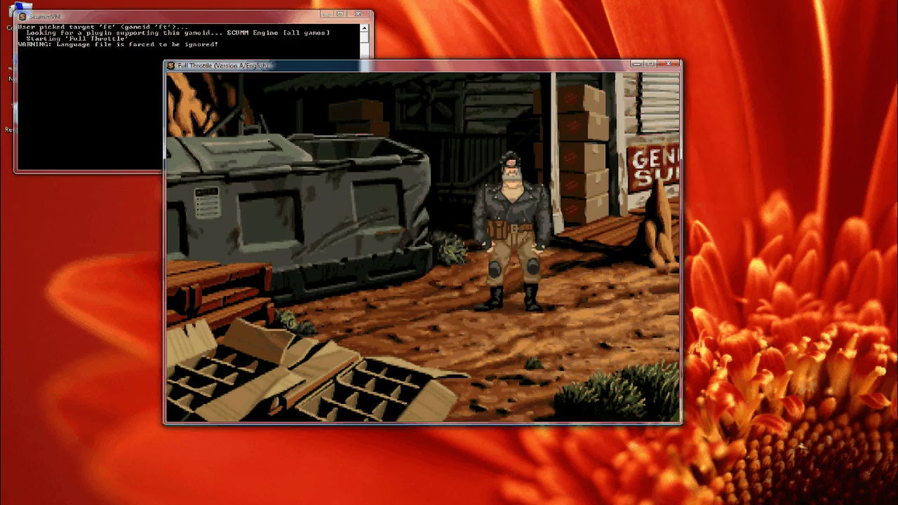
- Walk the biker out of the alley to the Kick Stand bar and target the parked motorcycle
left_click(617, 222)
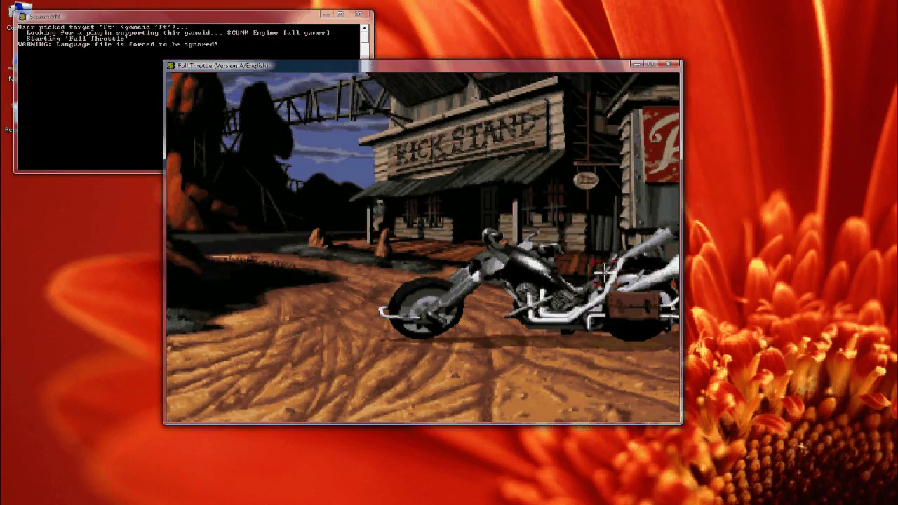
left_click(565, 282)
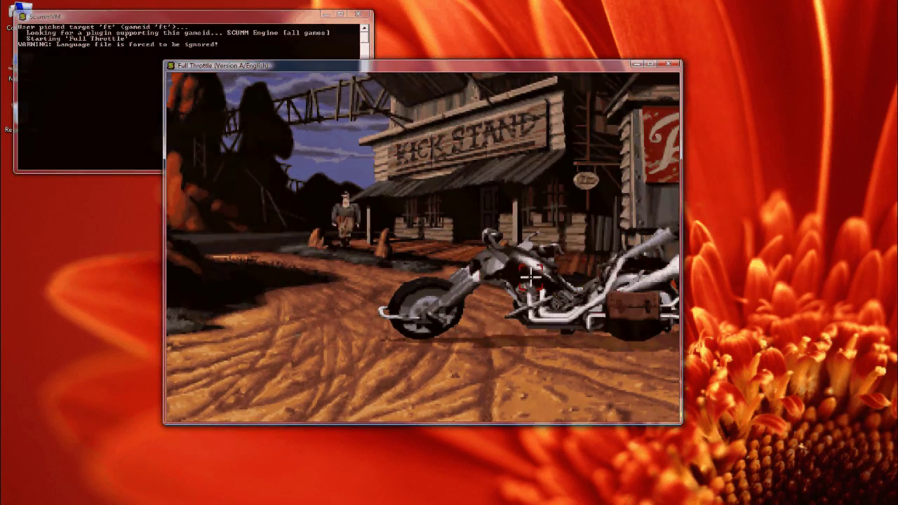
left_click(474, 364)
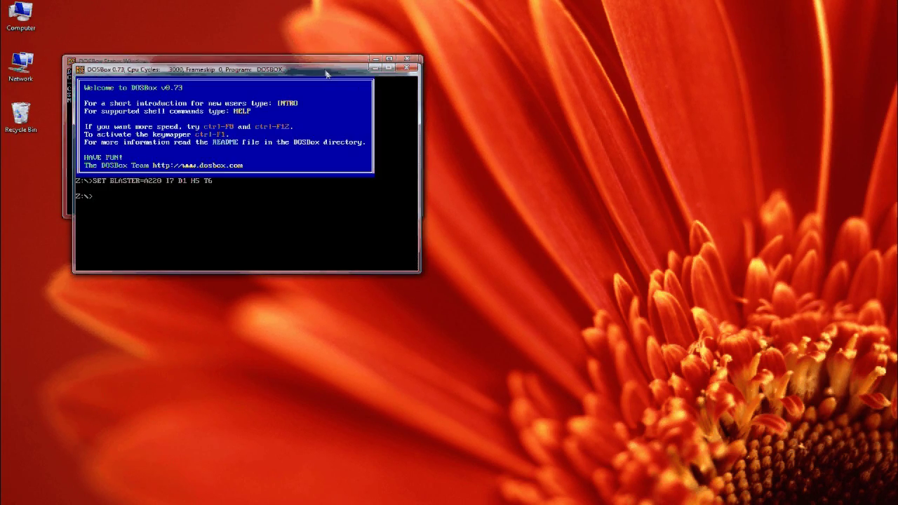
- Move the DOSBox window clear of its status window and try to switch to drive C
left_click_drag(326, 74, 534, 152)
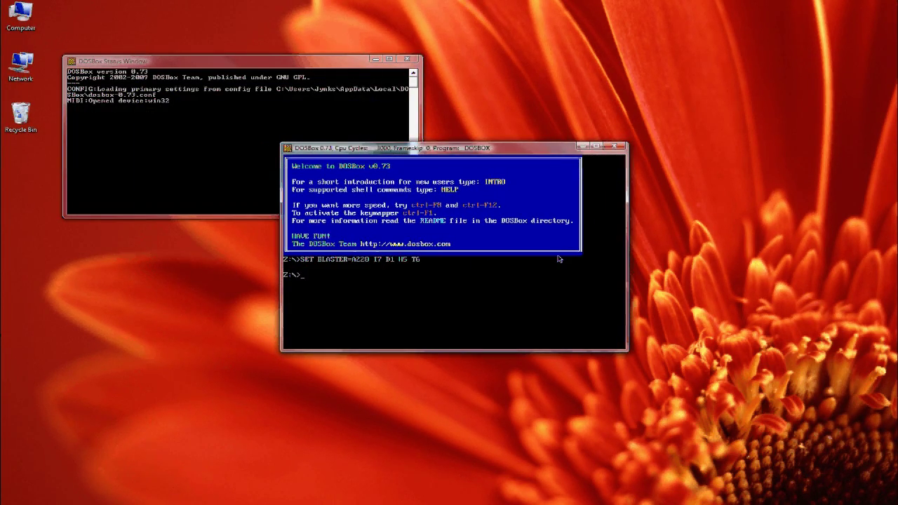
type("c:")
key("Return")
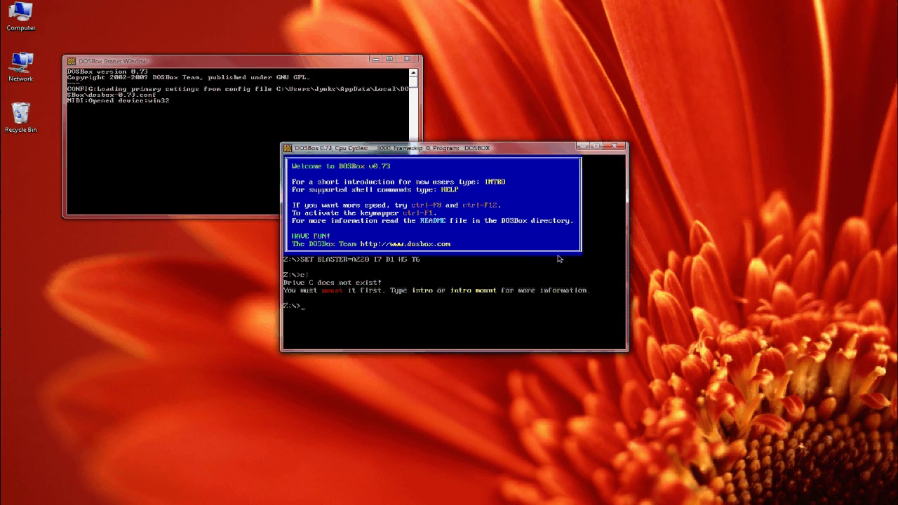
- Write the DOSBox settings to a file with config -writeconf dosbox.conf and close DOSBox
type("config")
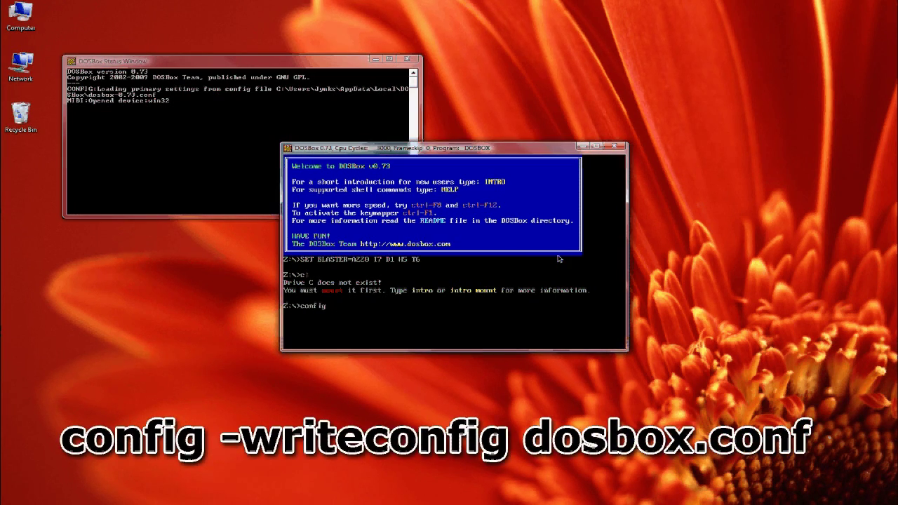
type(" -writeconf dosbox.conf")
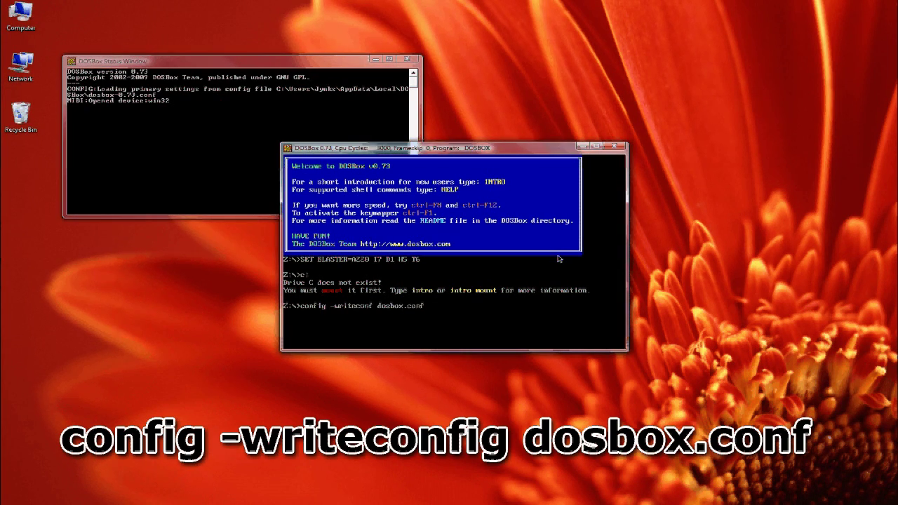
key("Return")
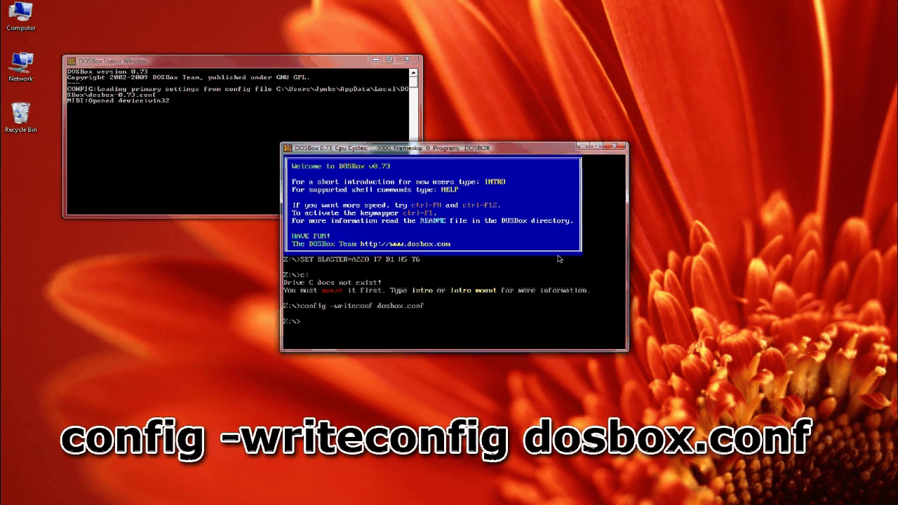
left_click(618, 148)
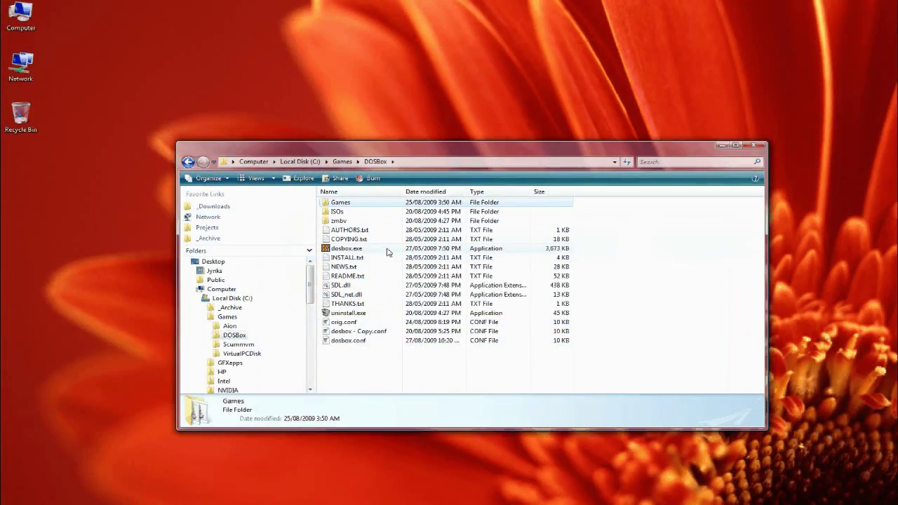
- Open dosbox.conf from the DOSBox folder in the text editor and set windowresolution to 1280 x 720
double_click(341, 396)
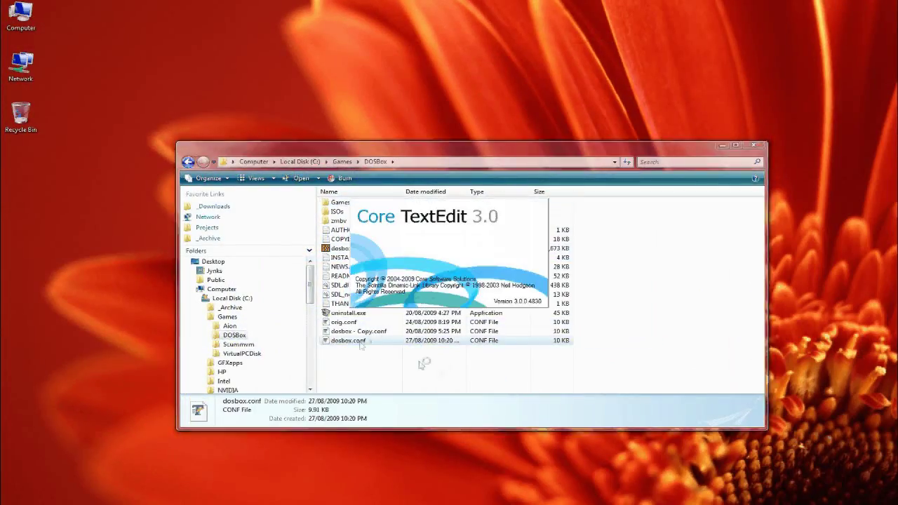
double_click(238, 216)
type("12")
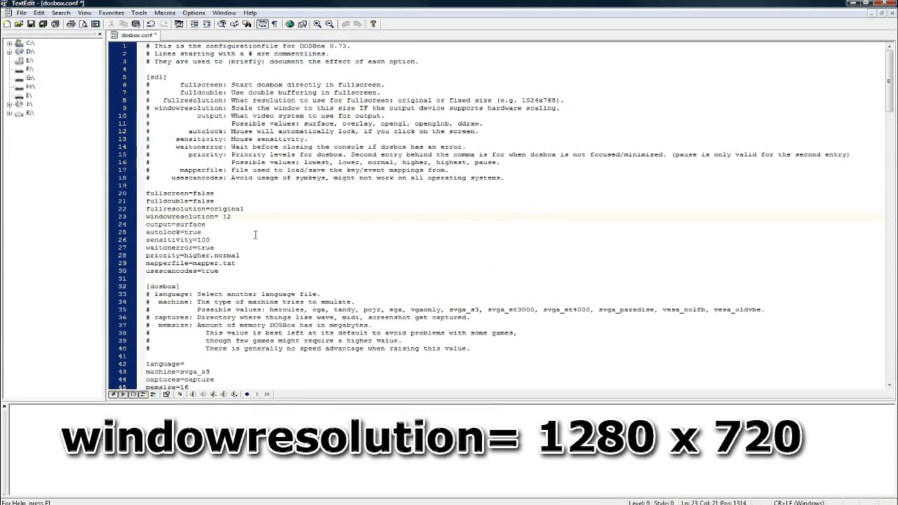
type("80 x 720")
- Set the output option to ddraw and the second priority level to pause in dosbox.conf
key("Down")
key("ctrl+shift+Left")
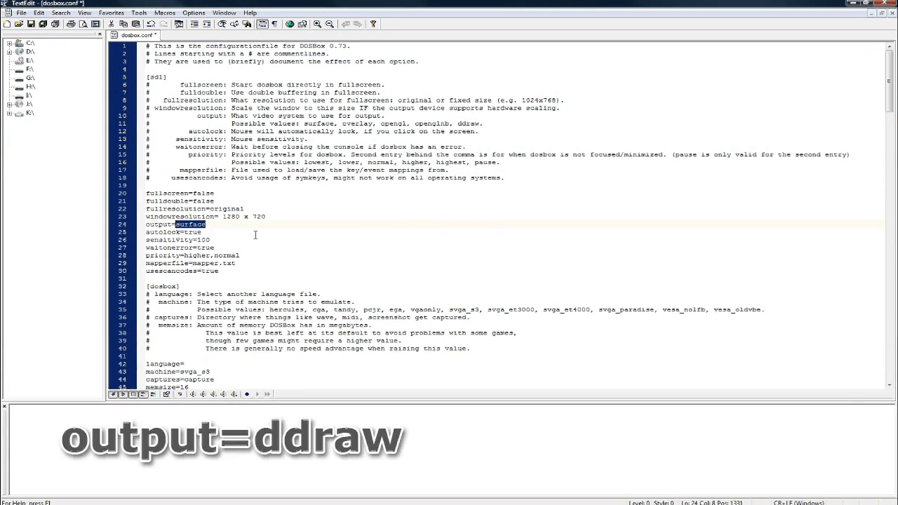
type("ddraw")
key("Down")
key("End")
key("ctrl+shift+Left")
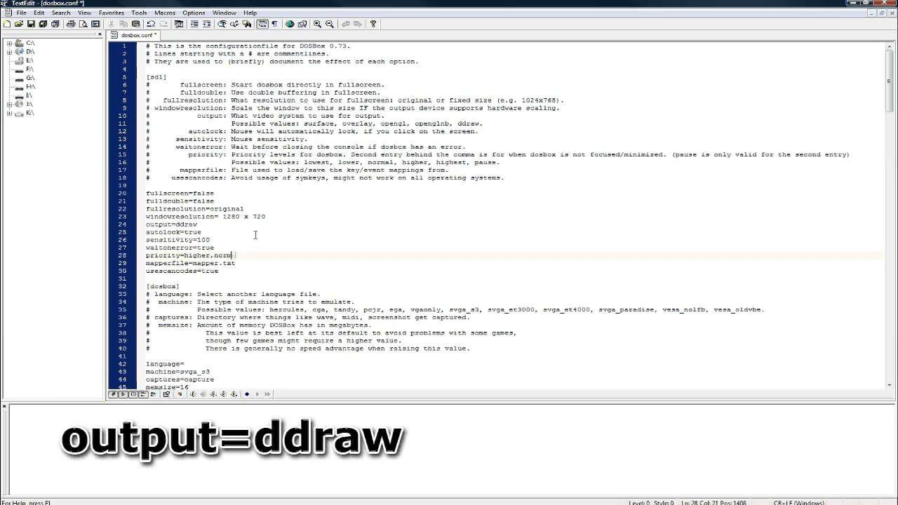
type("pause")
- Set the scaler in the render section of dosbox.conf to hq3x
scroll(245, 249, "down", 2)
scroll(246, 249, "down", 3)
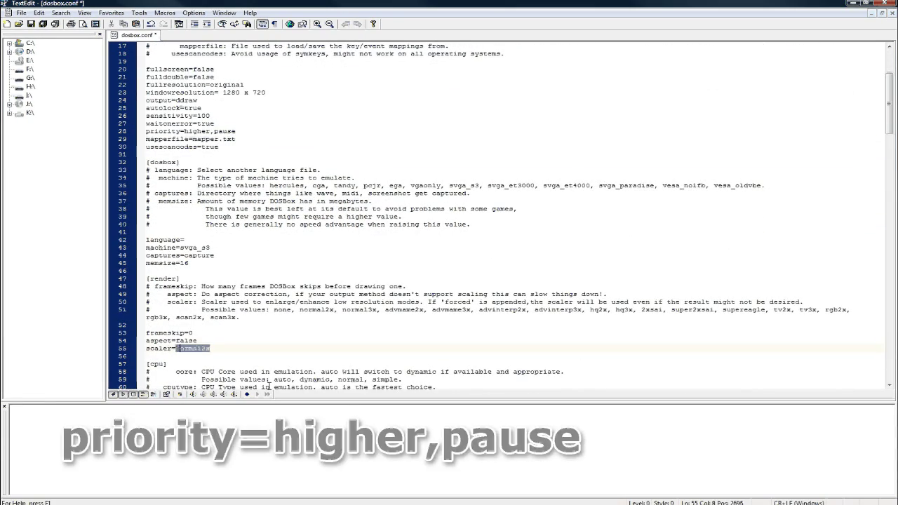
type("hq3x")
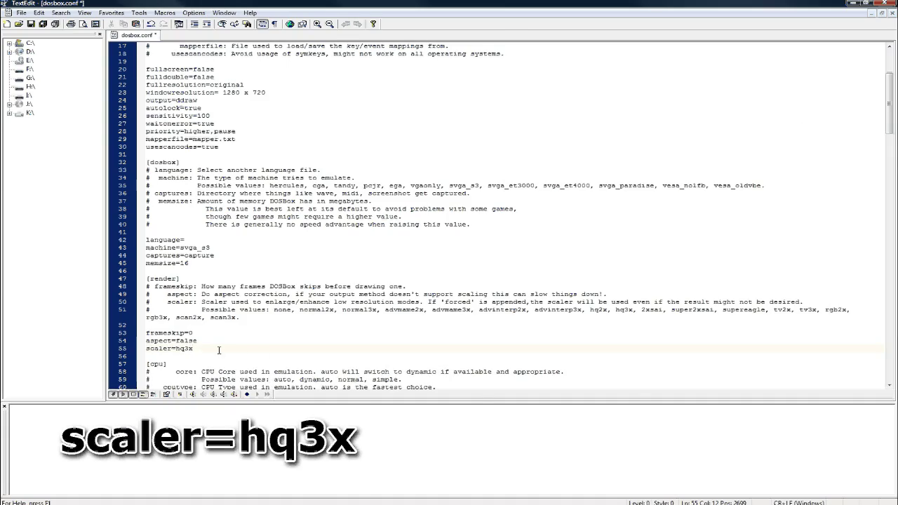
- Add "mount c c:\games\dosbox\games" under the autoexec section of dosbox.conf, then save the file and exit the editor
scroll(219, 350, "down", 20)
left_click(161, 365)
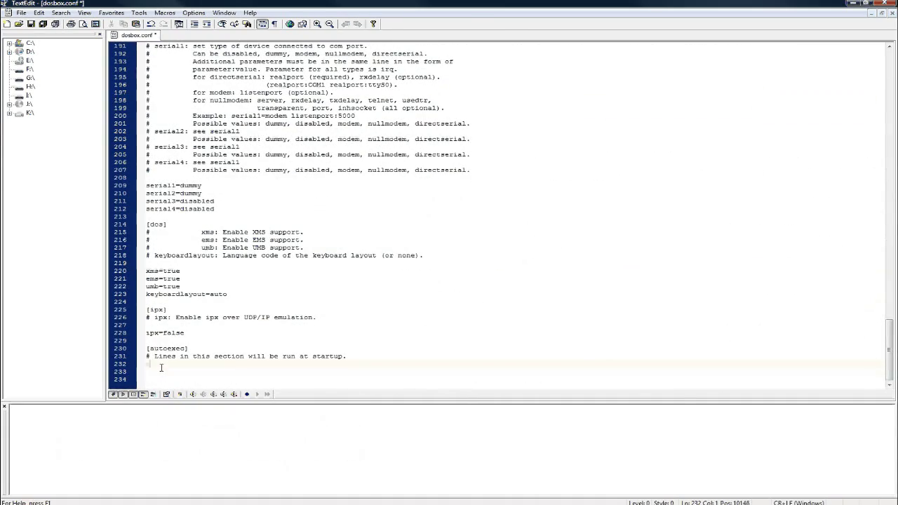
type("mount c ")
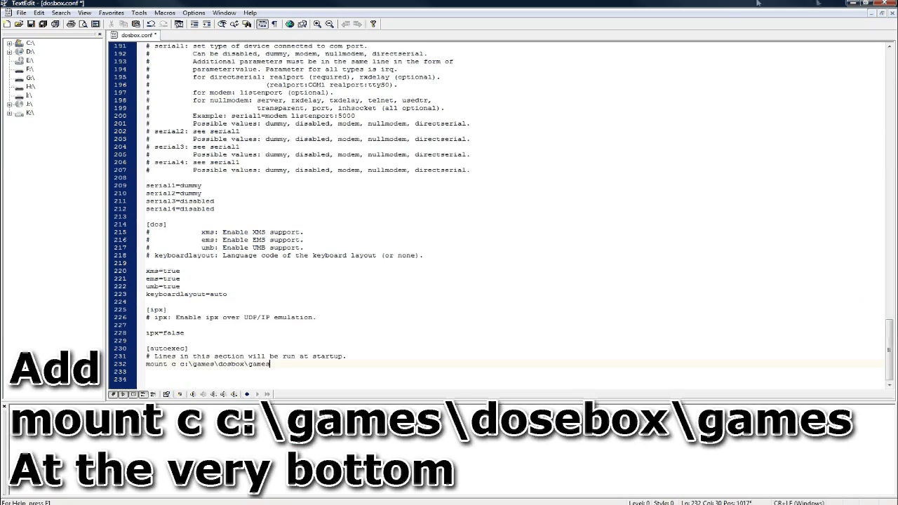
type("c:\\games\\dosbox\\games")
left_click(890, 4)
left_click(460, 277)
left_click(414, 279)
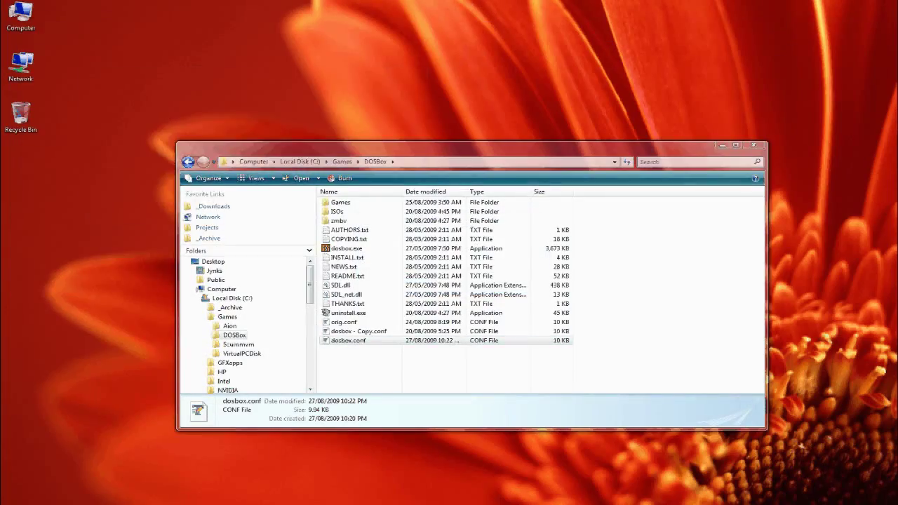
- Launch DOSBox with the edited configuration and list the contents of the mounted drive C
double_click(346, 248)
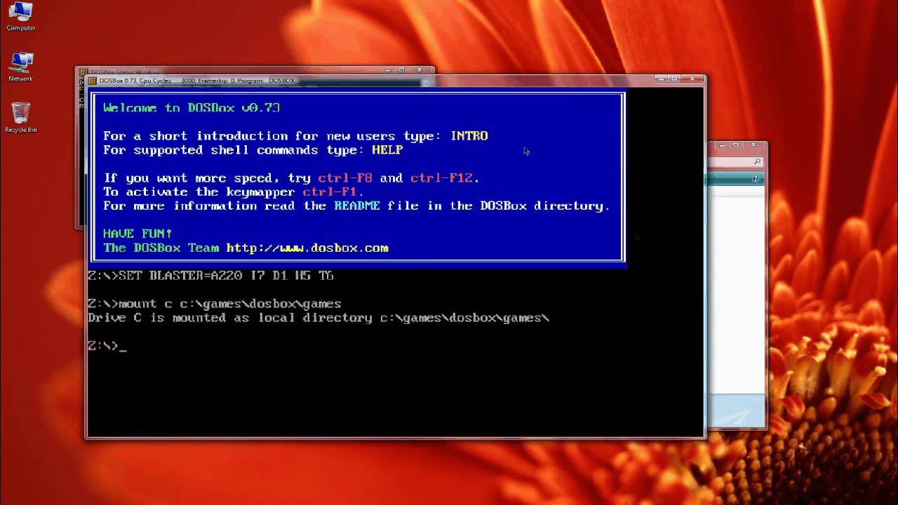
left_click_drag(444, 88, 505, 95)
type("c:")
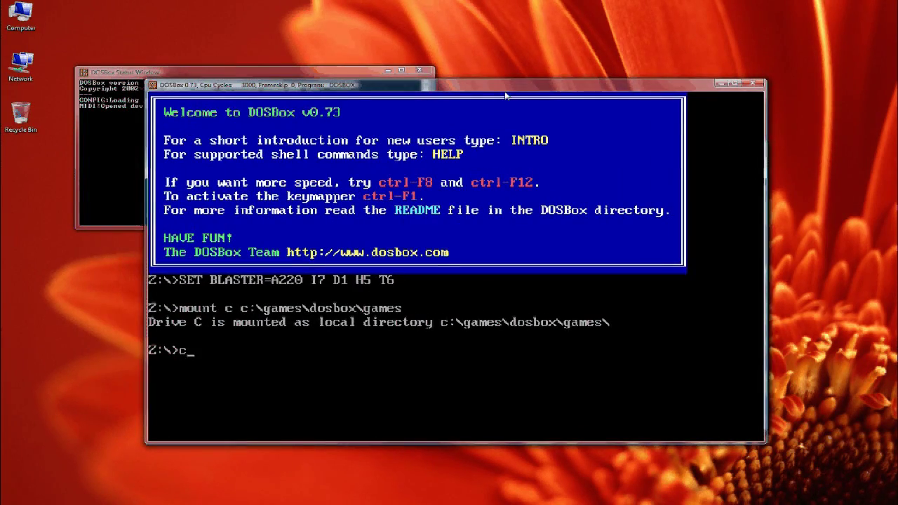
key("Return")
type("dir")
key("Return")
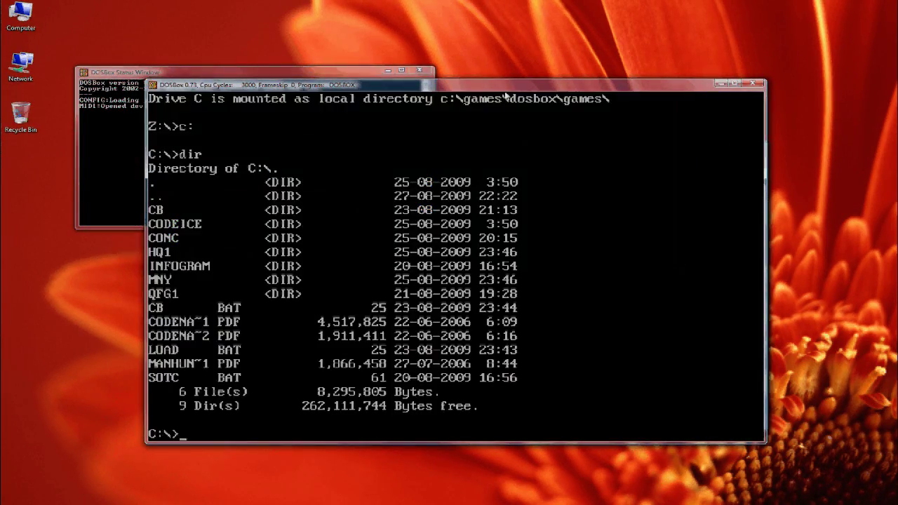
- Change to the codeice directory and start its game with the sierra command
type("cd codeice")
key("Return")
type("sierra")
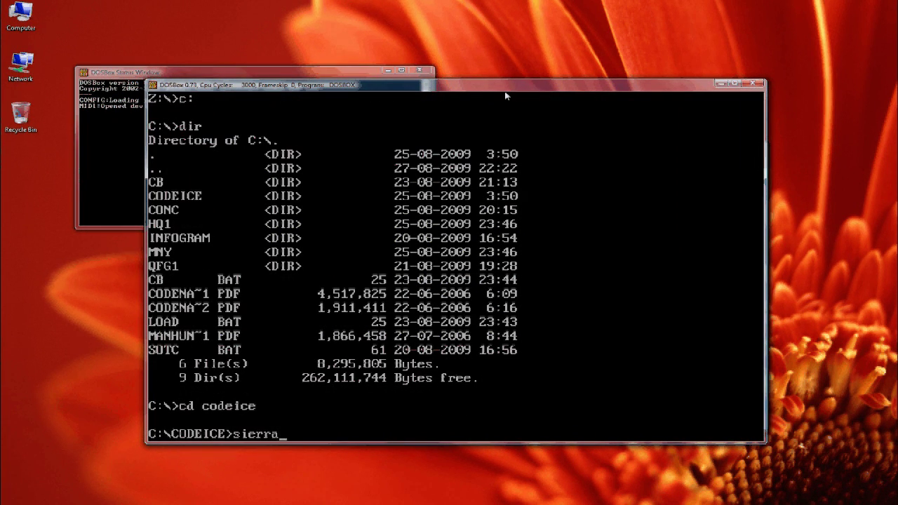
key("Return")
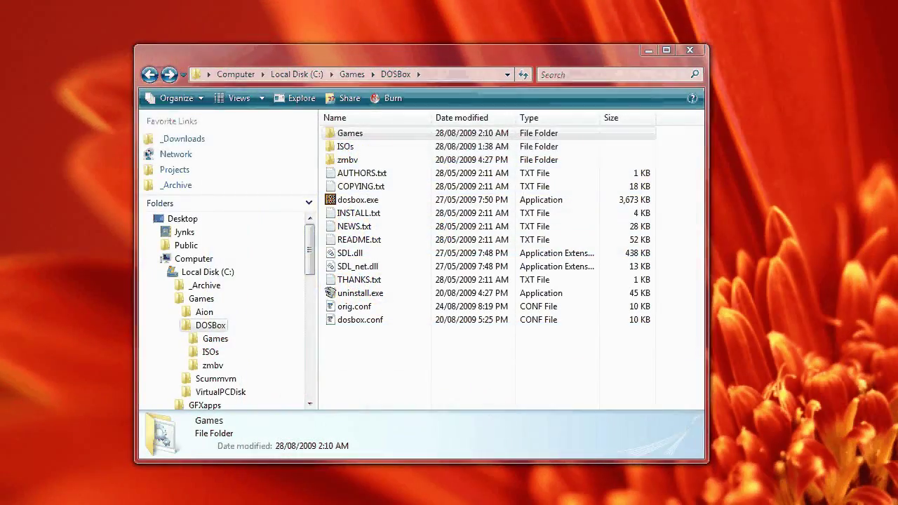
- Create and save a text document in the DOSBox Games folder containing "imgmount d c:\games\dosbox\isos\sotc.iso -t cdrom"
double_click(345, 146)
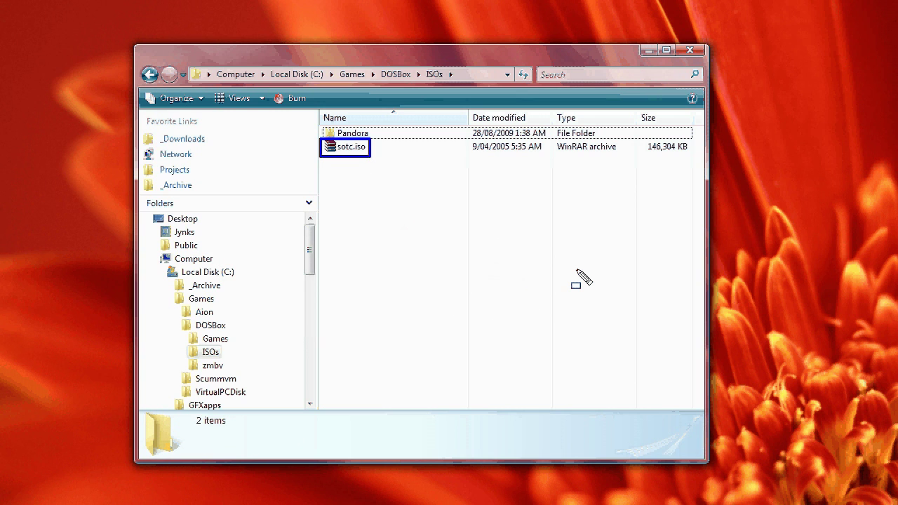
key("BackSpace")
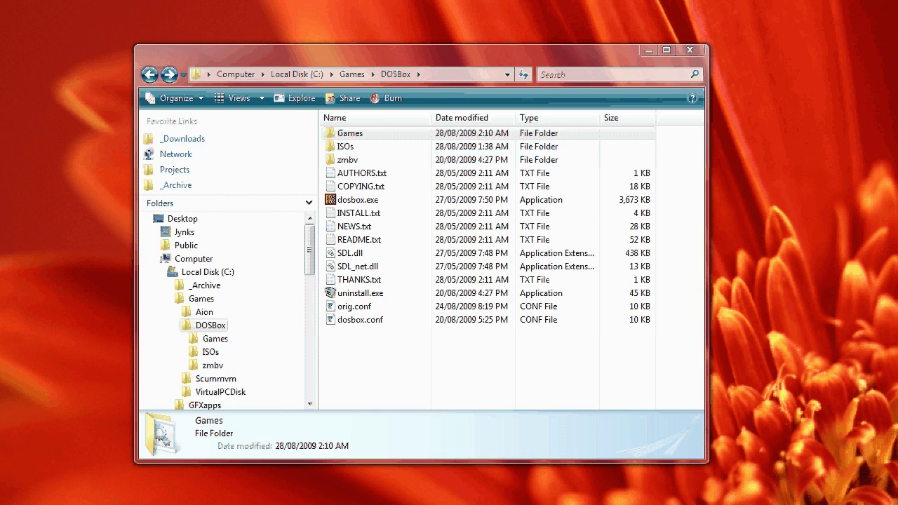
double_click(347, 132)
right_click(364, 280)
mouse_move(421, 482)
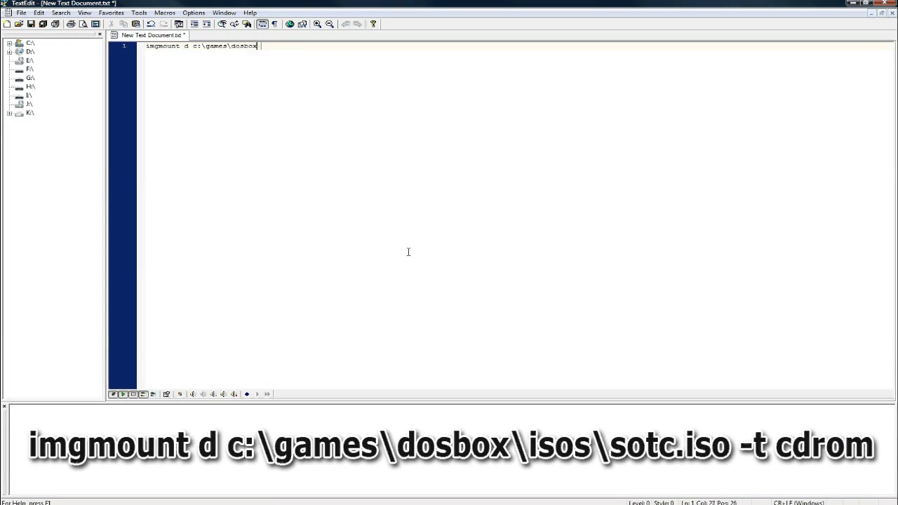
type("games\\dosbox\\isos\\sotc.iso -t cdrom")
left_click(892, 3)
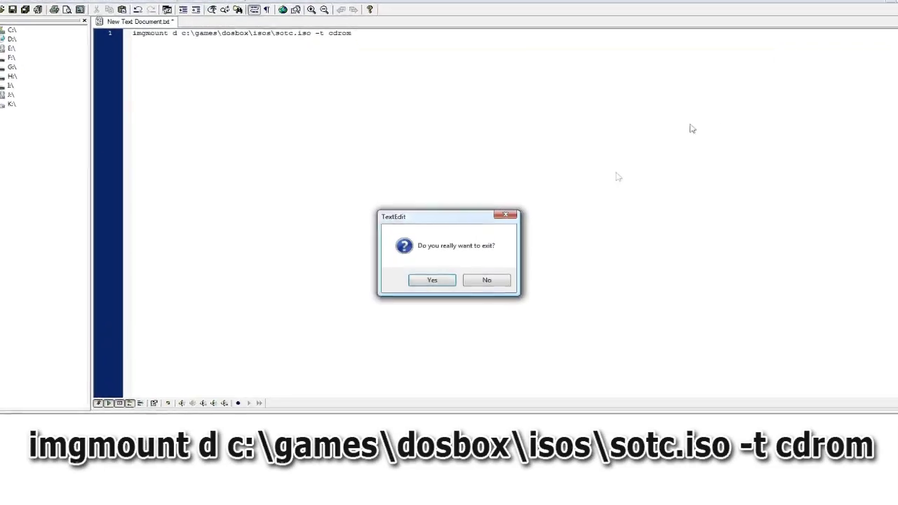
left_click(436, 282)
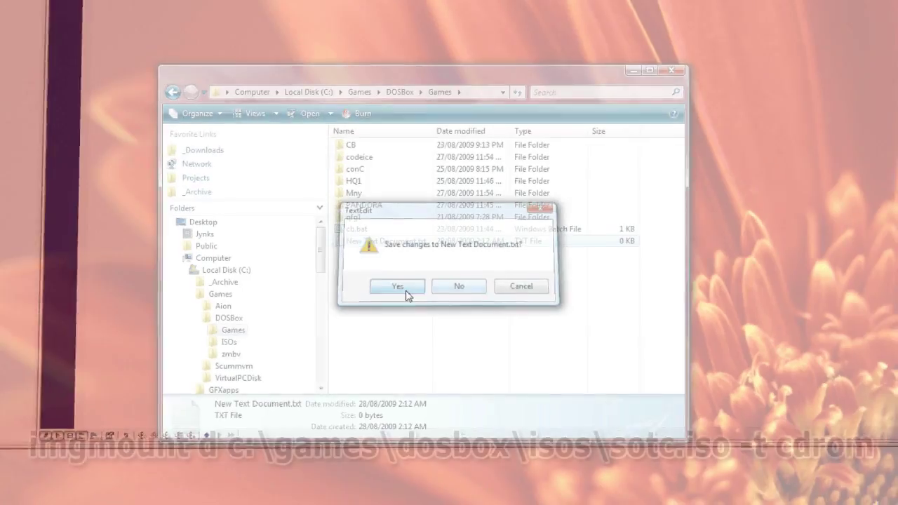
left_click(402, 284)
- Rename the new text document to load.bat and accept the file extension change
key("F2")
type("sotc")
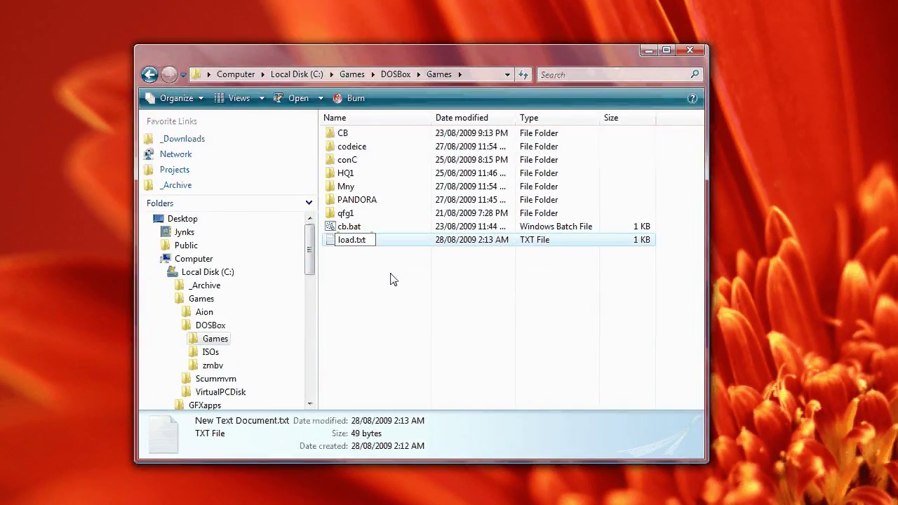
key("End")
key("BackSpace")
key("BackSpace")
key("BackSpace")
type("bat")
key("Return")
key("Return")
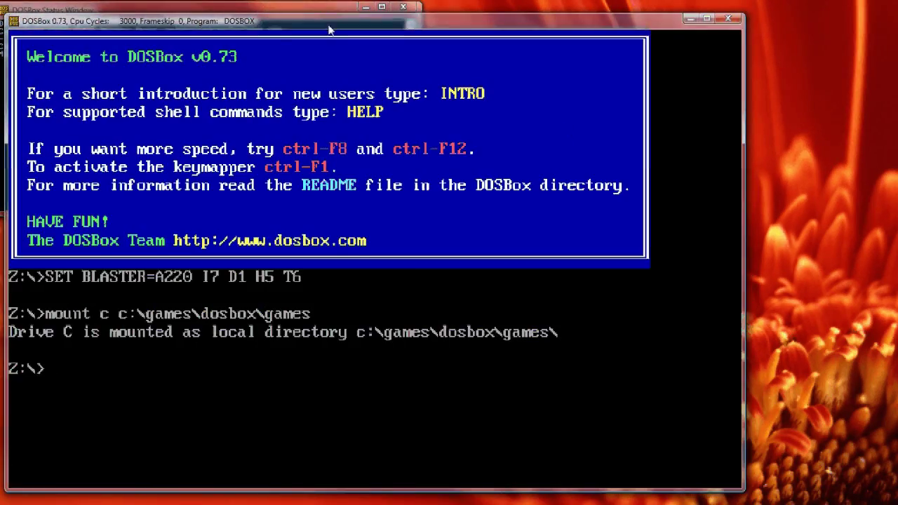
- Move the DOSBox window aside, switch to drive C and try to switch to drive D
left_click_drag(330, 29, 395, 32)
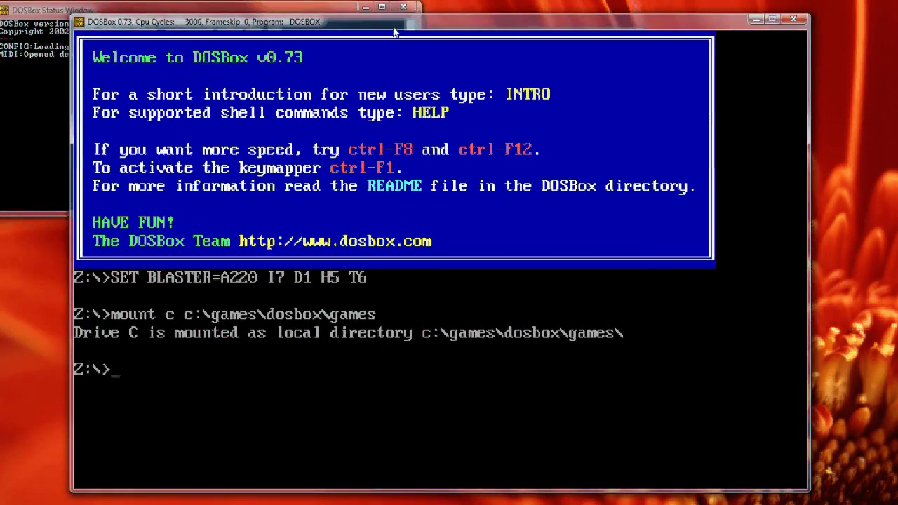
type("c:")
key("Return")
type("d:")
key("Return")
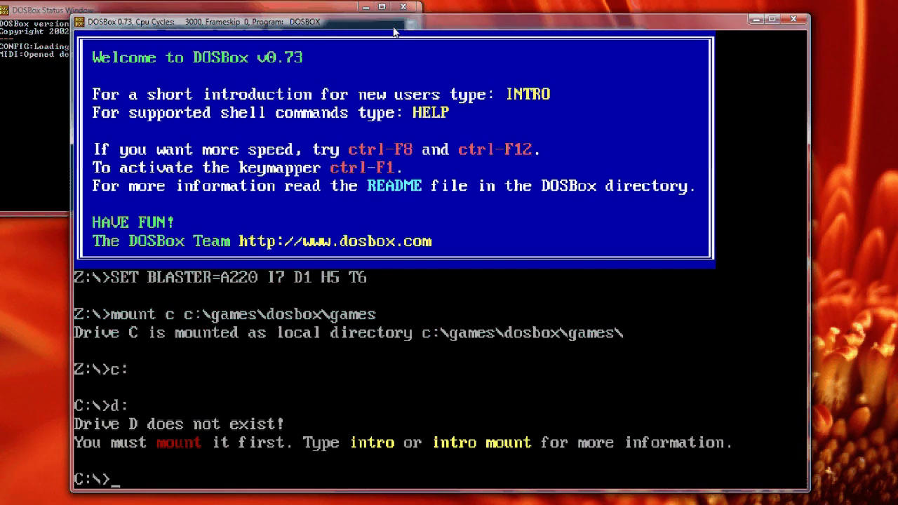
- Run the load batch file to mount sotc.iso as drive D and list that drive's contents
type("load")
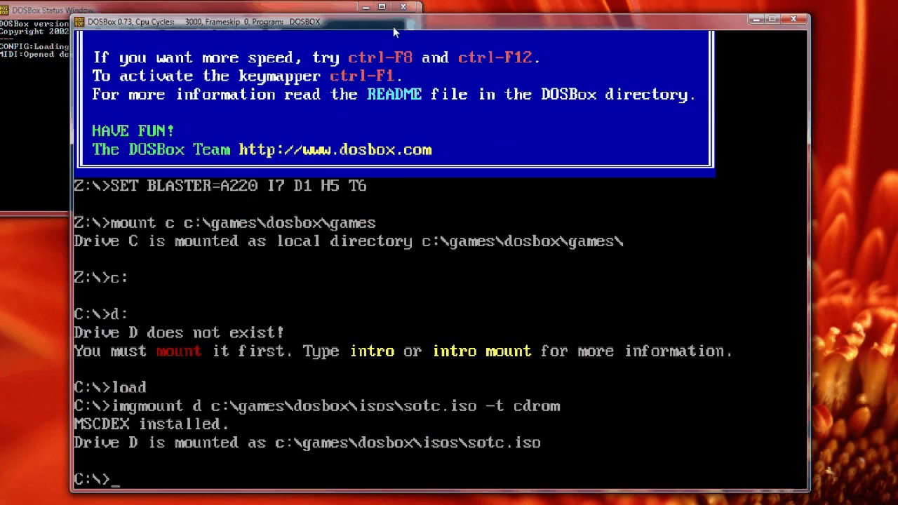
type("d:")
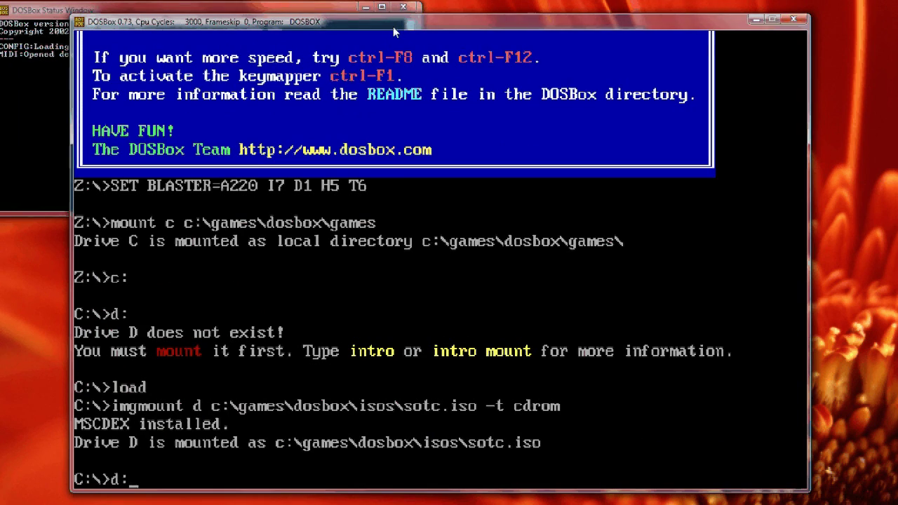
key("Return")
type("dir")
key("Return")
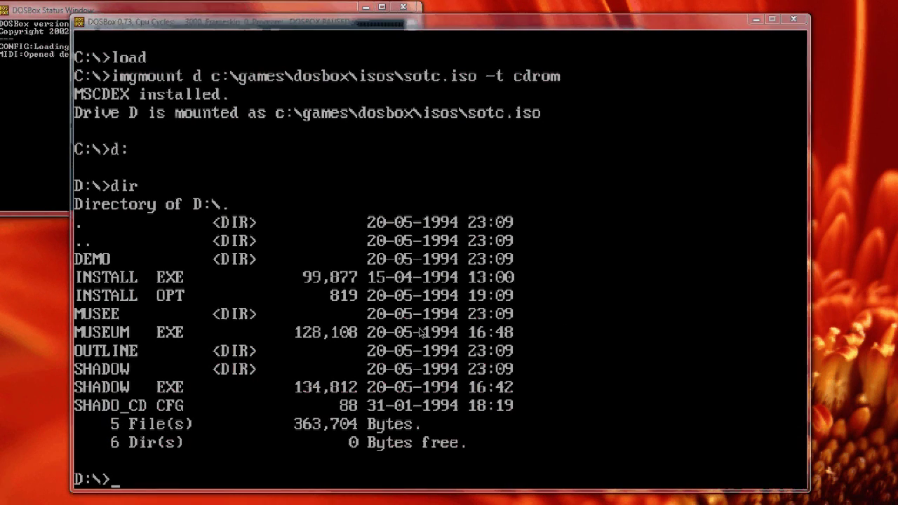
- Install Shadow Of The Comet from drive D with the install command and close the finished installer
type("install")
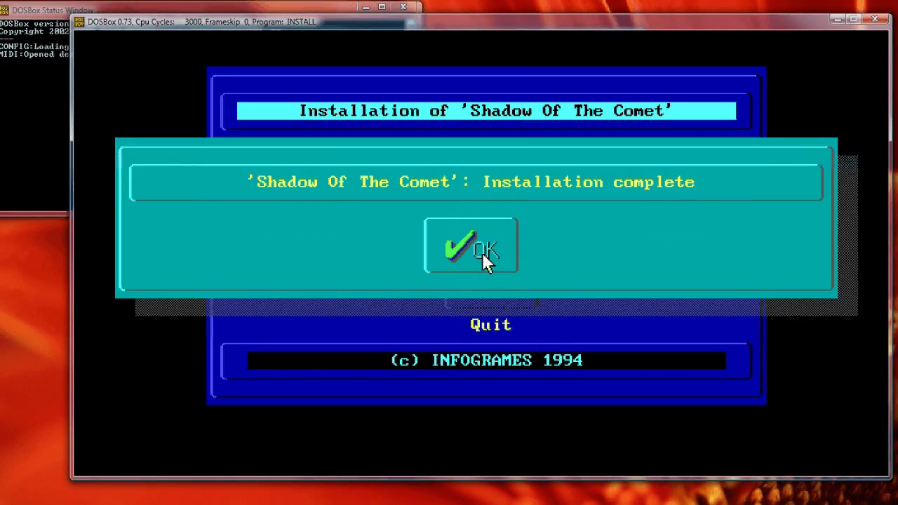
left_click(482, 252)
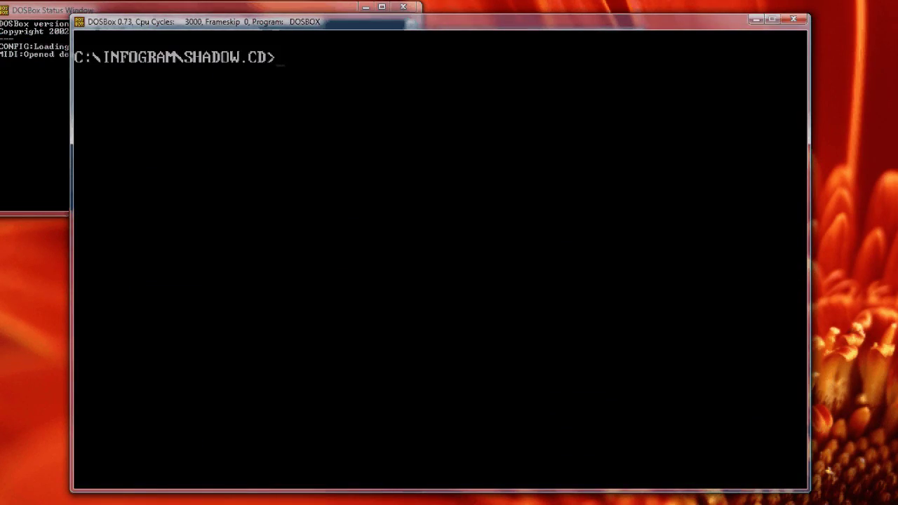
- Switch to drive D and start Shadow Of The Comet with the shadow command
type("d:")
key("Return")
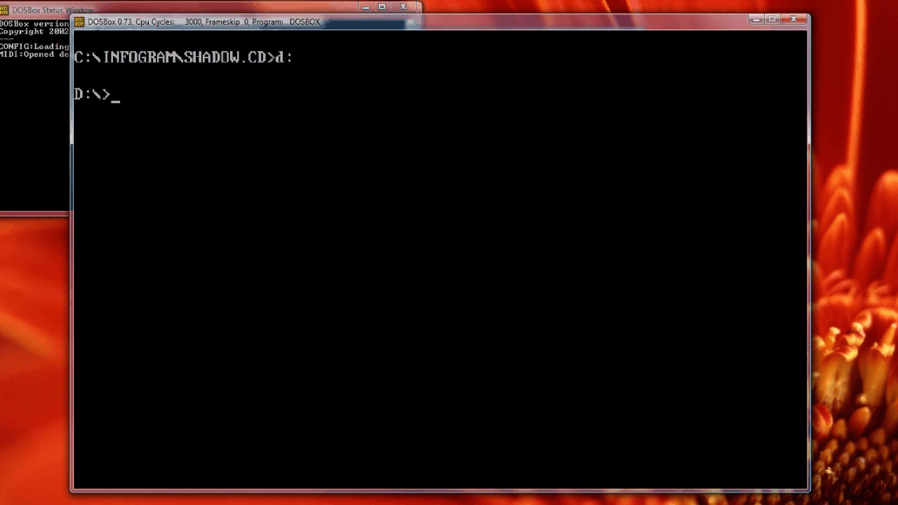
type("shadow")
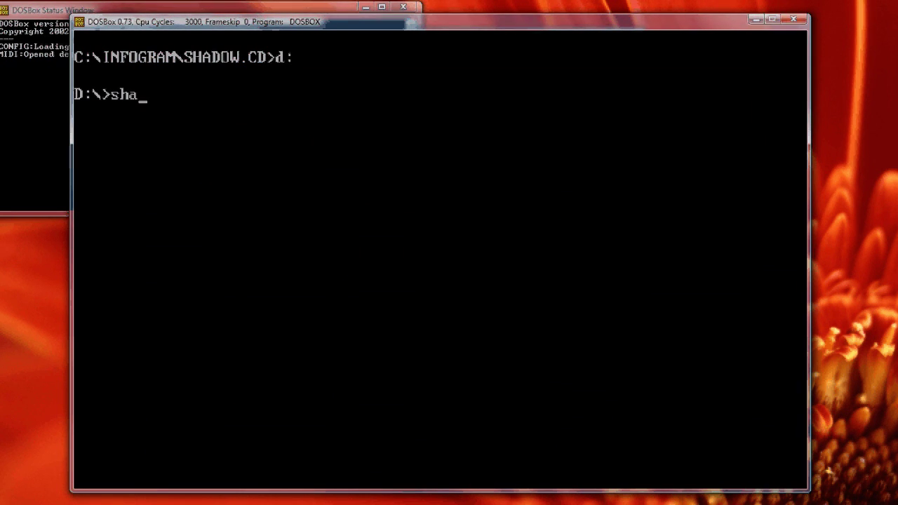
key("Return")
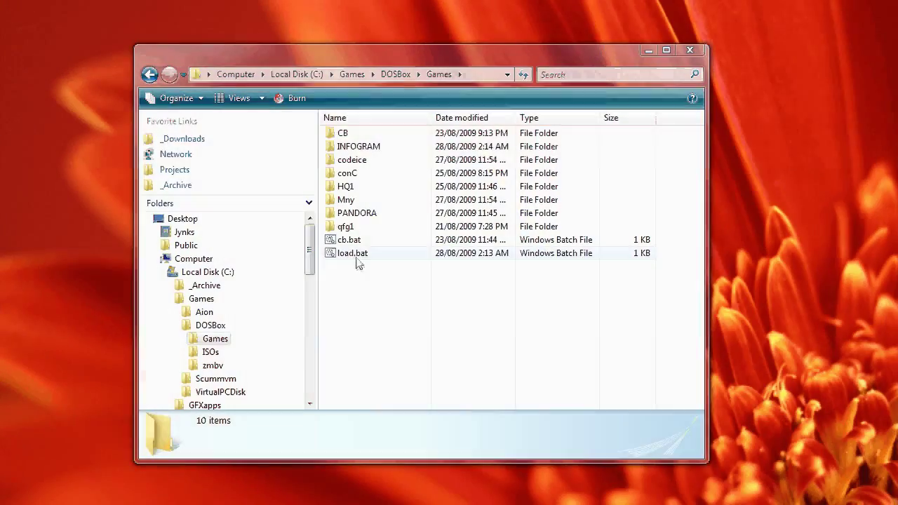
- Duplicate load.bat in the Games folder and rename the copy to sotc.bat
left_click_drag(357, 257, 397, 317)
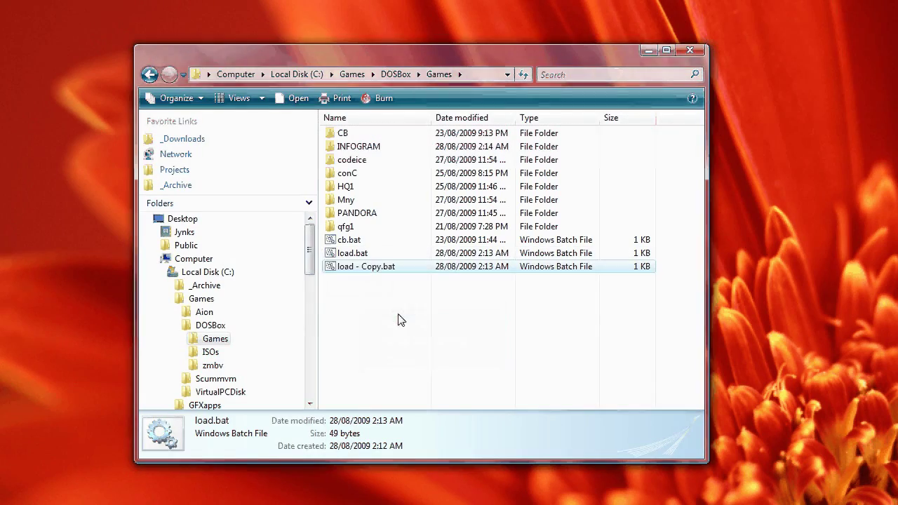
key("F2")
type("sotc.bat")
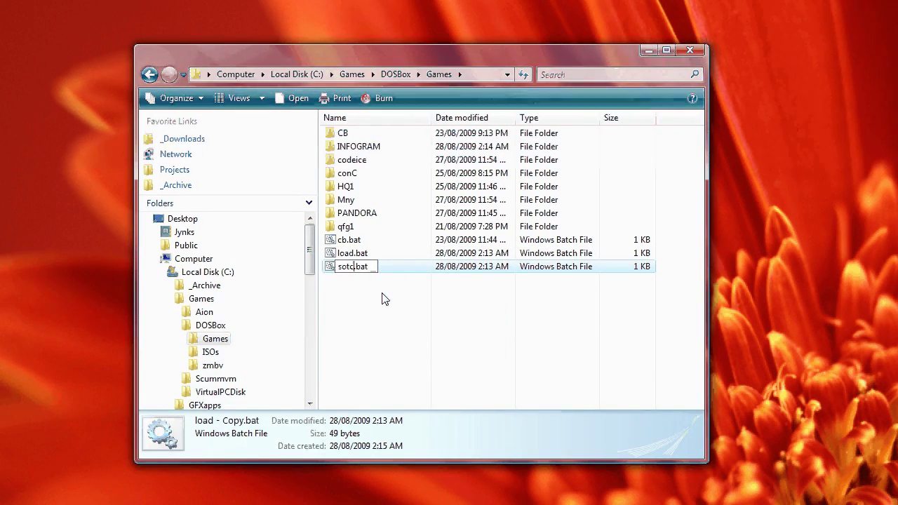
key("Return")
- Open sotc.bat for editing, add the lines "d:" and "shadow" below the imgmount command, and save the file
right_click(360, 270)
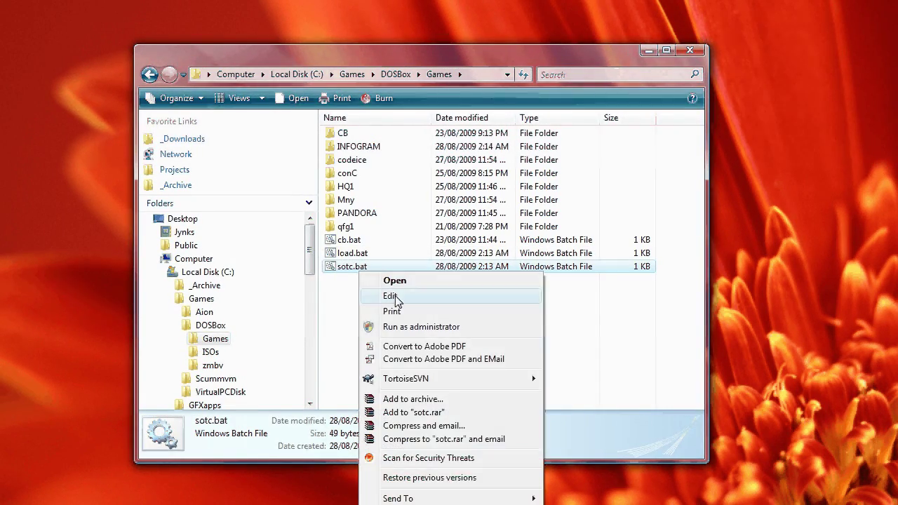
left_click(398, 304)
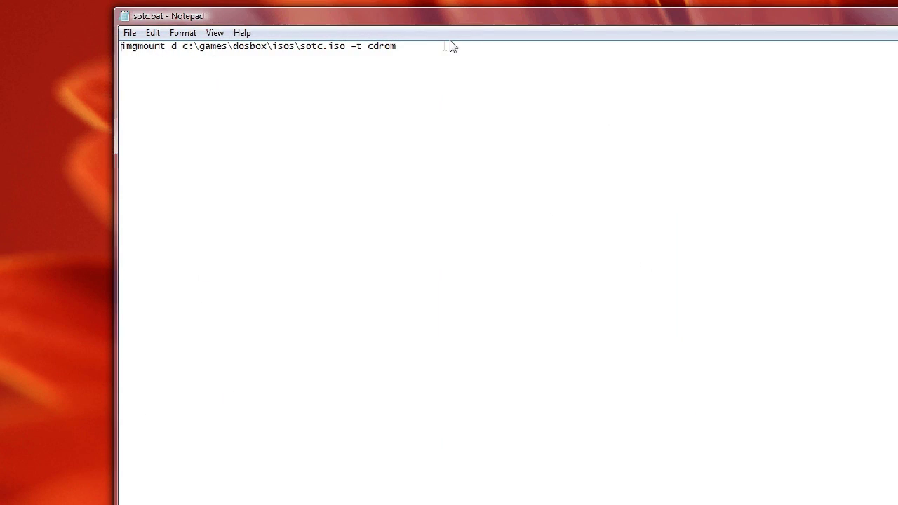
left_click(415, 50)
key("Return")
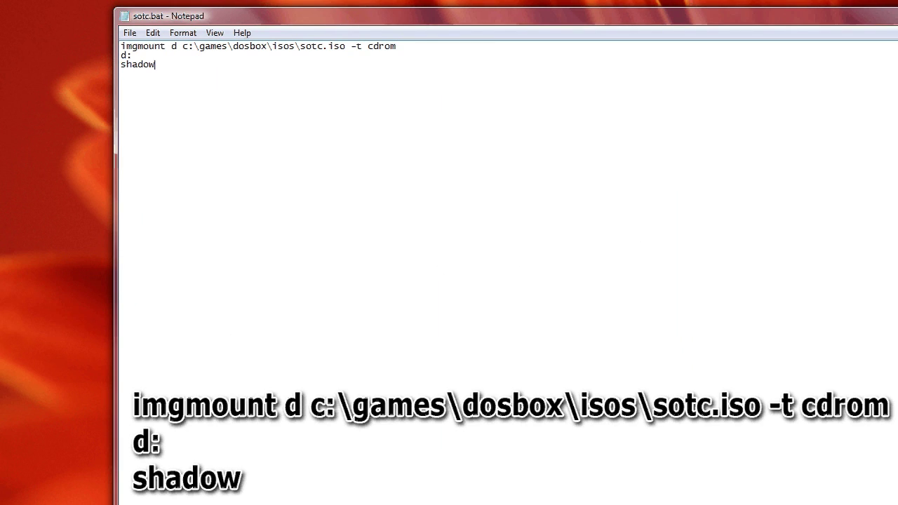
left_click(130, 33)
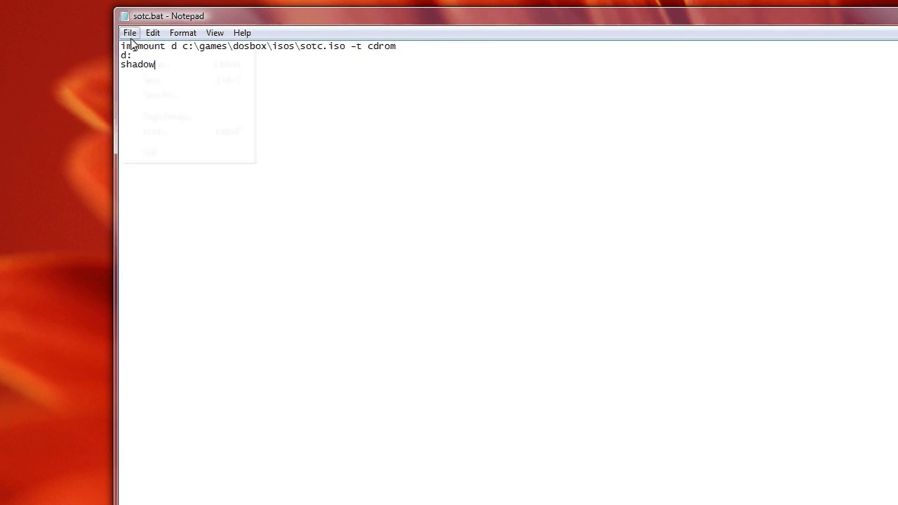
left_click(153, 80)
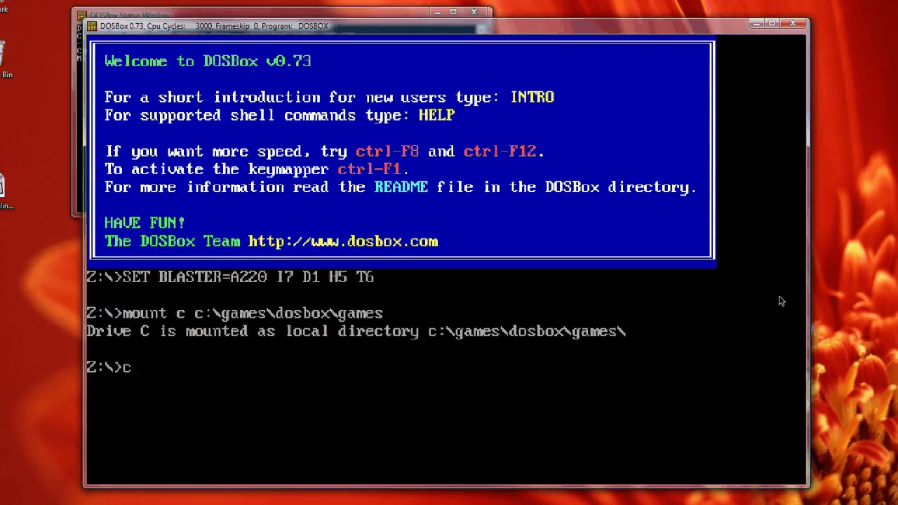
- In DOSBox, run the sotc batch file from drive C to mount the disc image and start the game
type("sotc")
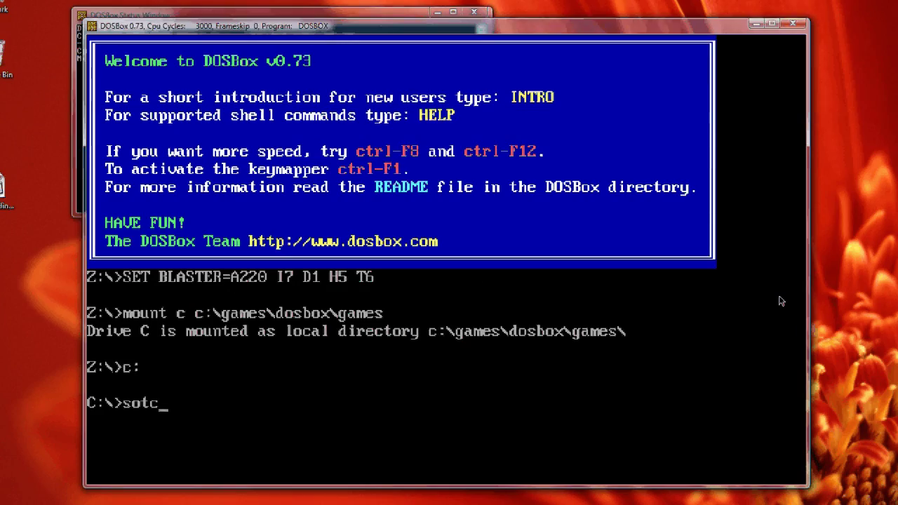
key("Return")
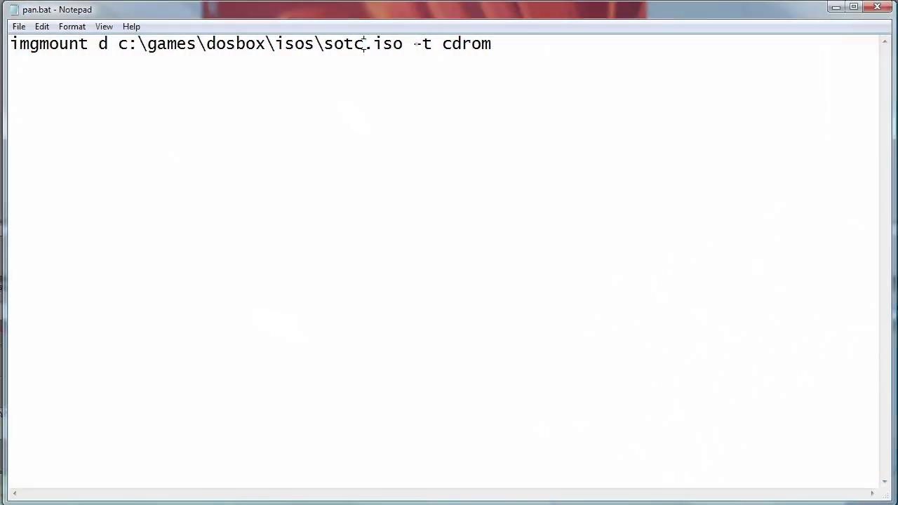
- Change the disc image name in pan.bat's imgmount command to tm_pd1.iso
left_click(364, 44)
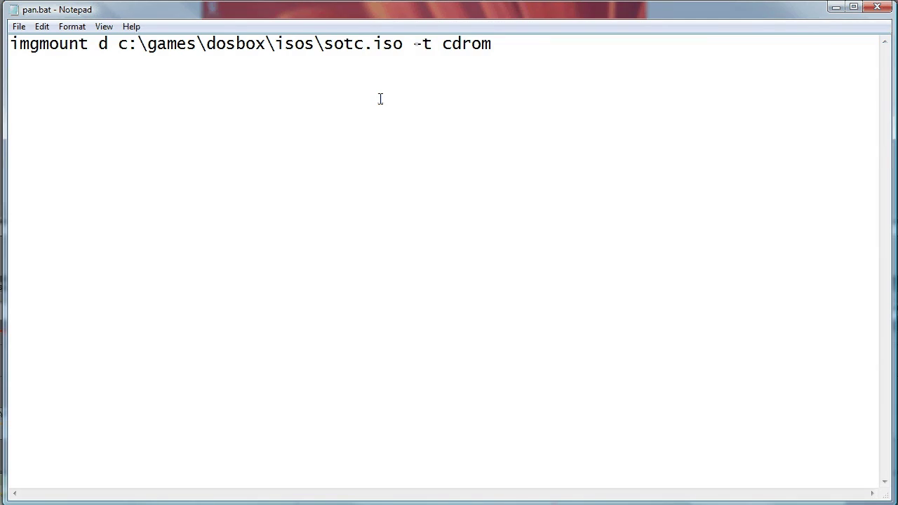
key("BackSpace")
key("BackSpace")
key("BackSpace")
key("BackSpace")
type("tm_")
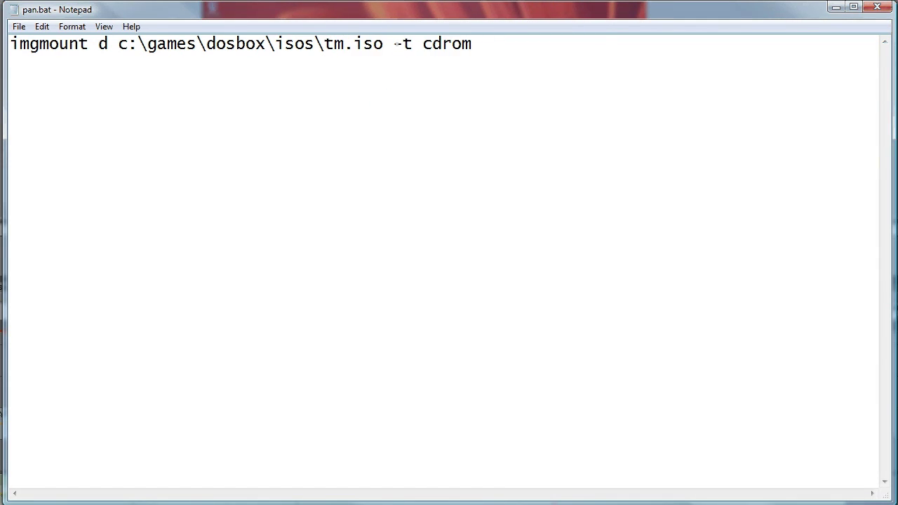
type("pd1")
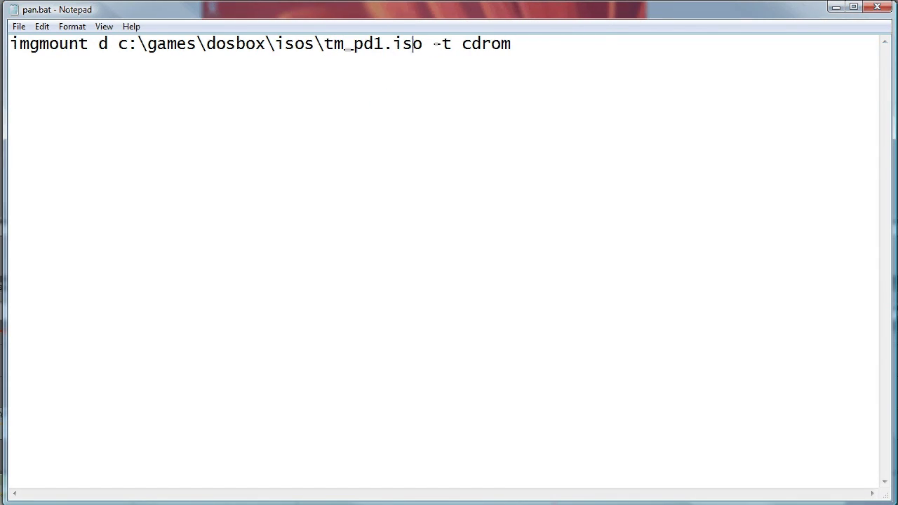
- Copy the path c:\games\dosbox\isos\tm_pd1.iso and paste it five times on separate lines below the imgmount command
left_click_drag(424, 44, 118, 43)
key("ctrl+c")
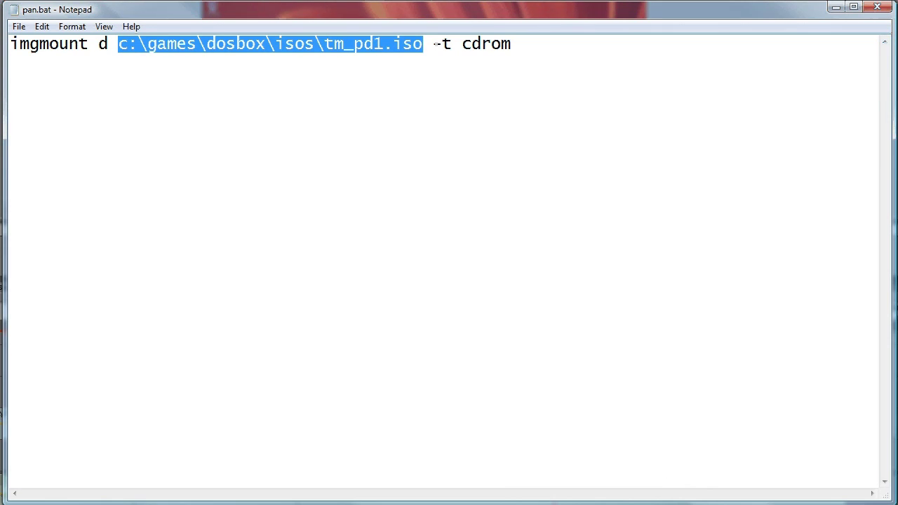
key("End")
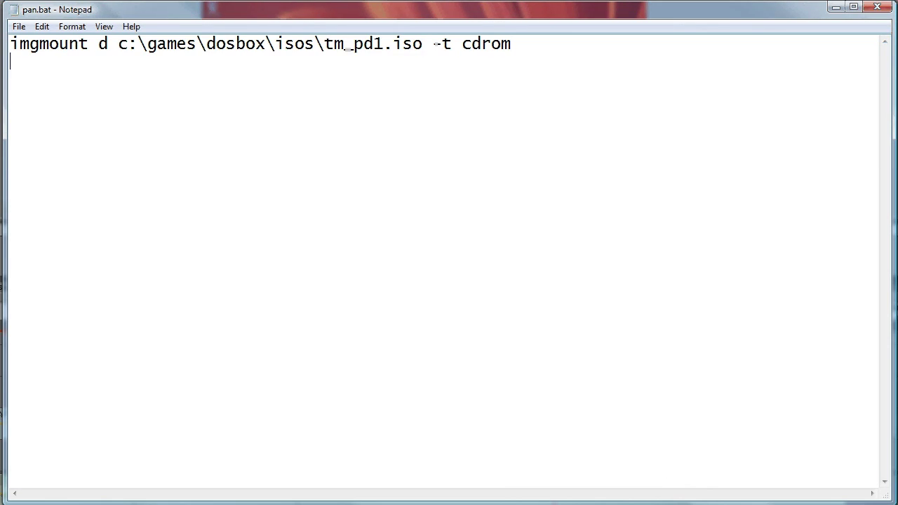
key("ctrl+v")
key("Return")
key("ctrl+v")
key("Return")
key("ctrl+v")
key("Return")
key("ctrl+v")
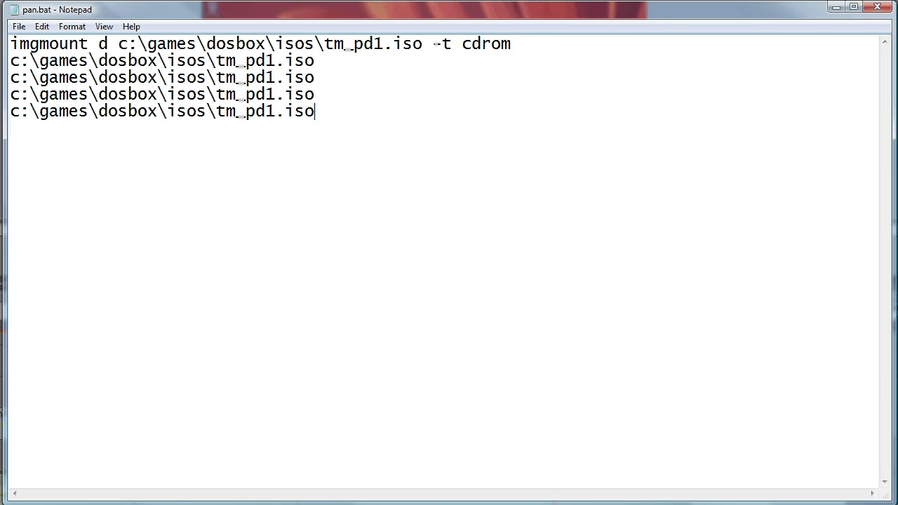
key("Return")
key("ctrl+v")
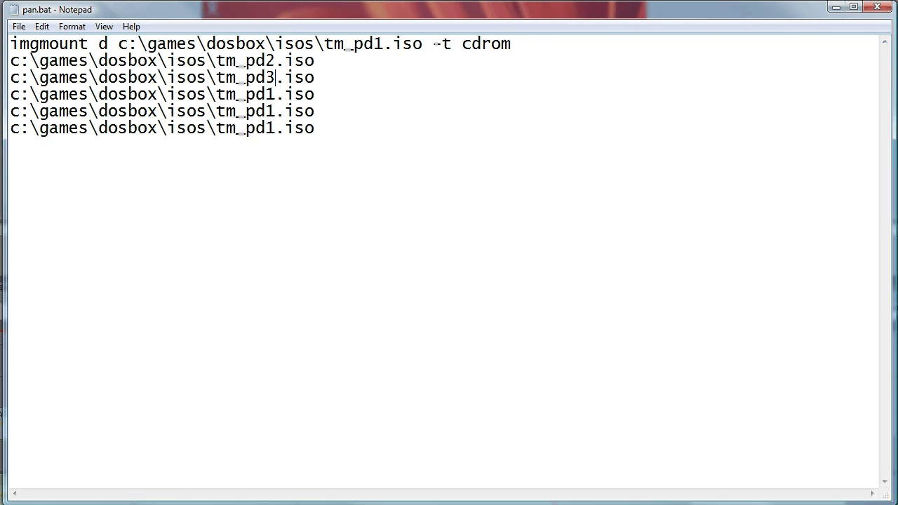
- Renumber the pasted image paths in sequence so they run from tm_pd2.iso to tm_pd6.iso
key("Down")
key("BackSpace")
type("4")
key("Down")
- Move "-t cdrom" from the imgmount line to a new line below the tm_pd6.iso path
key("ctrl+shift+Left")
key("ctrl+shift+Left")
key("ctrl+shift+Left")
key("ctrl+c")
key("Delete")
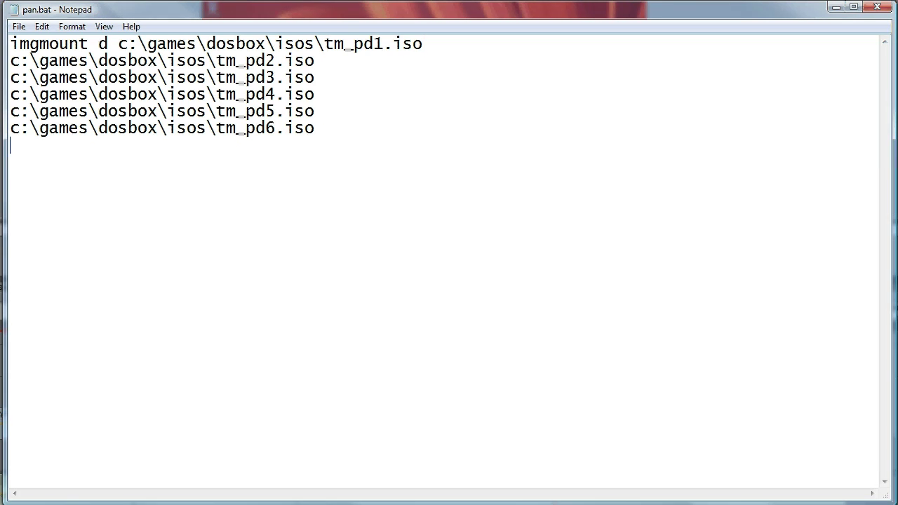
key("ctrl+v")
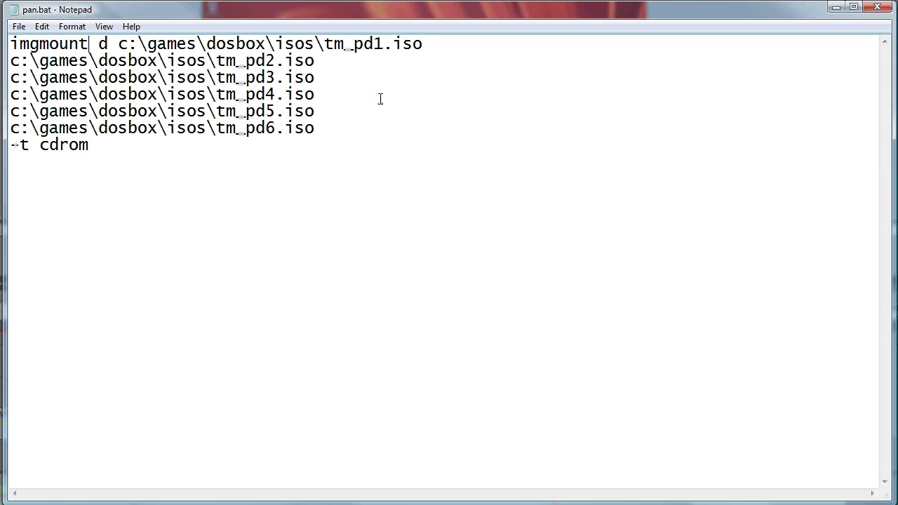
- Join all lines into one imgmount command with the six image paths separated by spaces, and save pan.bat
key("Delete")
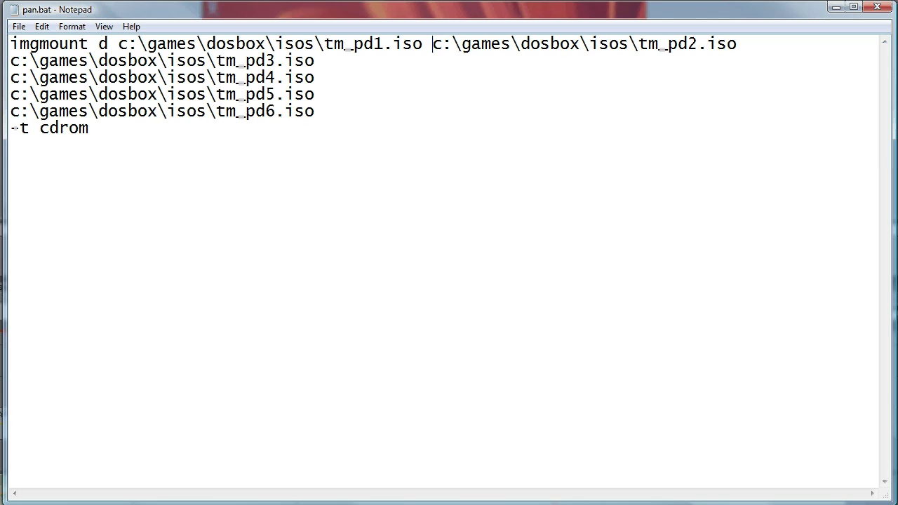
key("Delete")
key("End")
key("Delete")
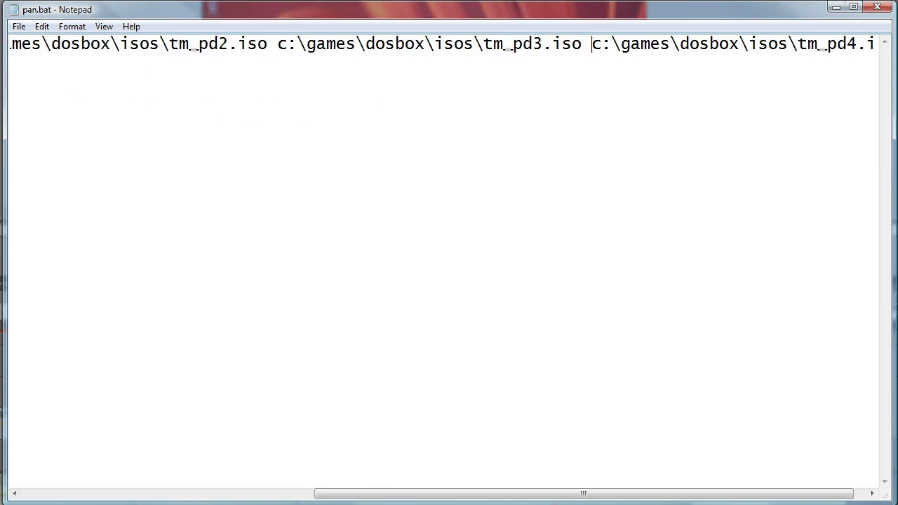
key("End")
key("Delete")
key("End")
key("Delete")
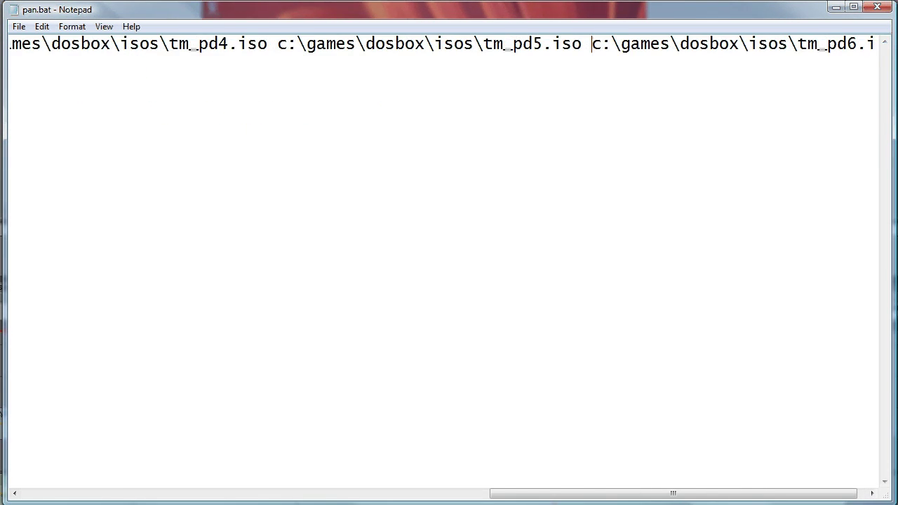
key("End")
key("Delete")
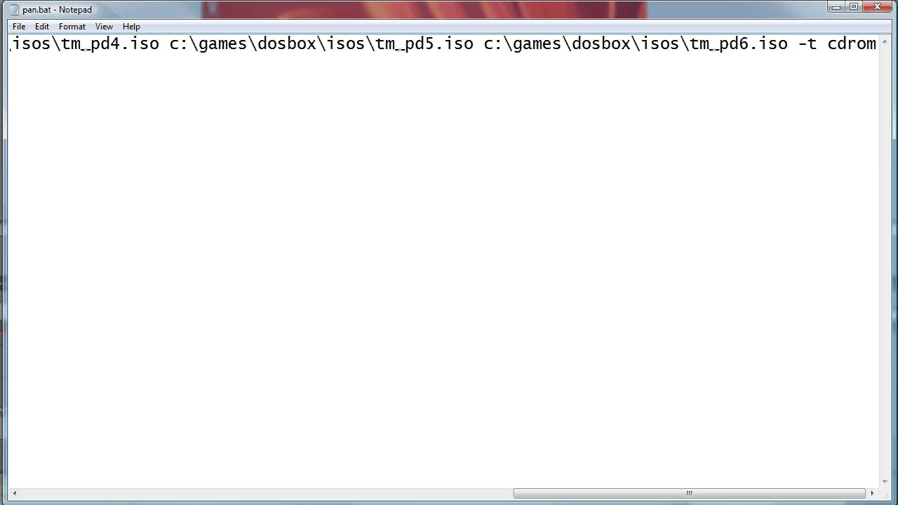
key("Home")
left_click(18, 27)
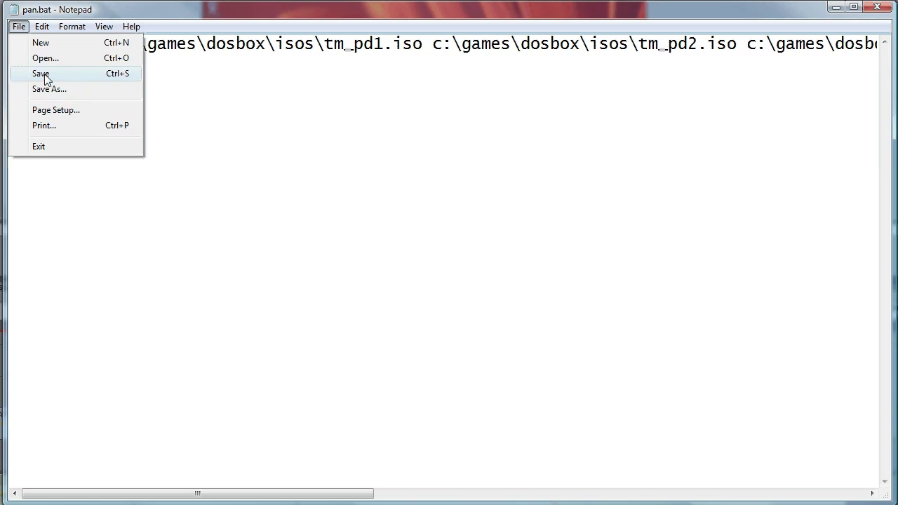
left_click(41, 74)
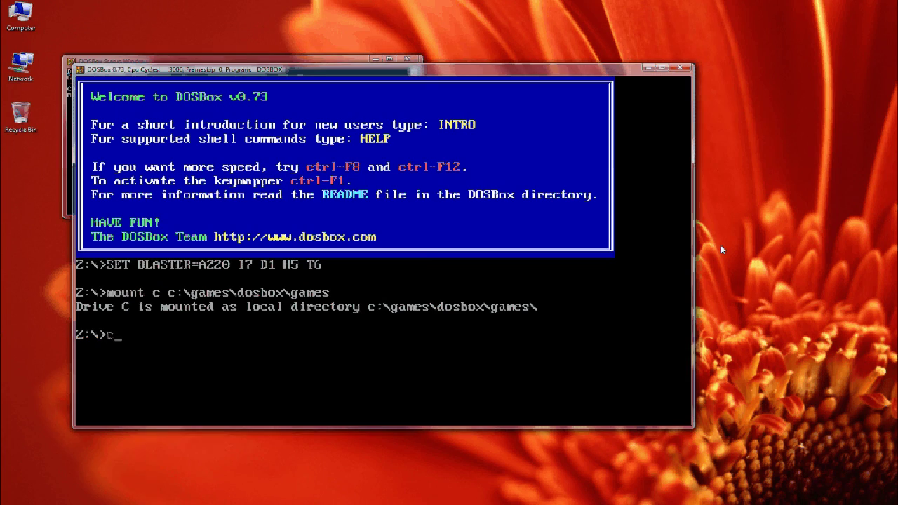
- In DOSBox, run the pan batch file from drive C and start The Pandora Directive at the Entertainment play level
type(":")
key("Return")
type("pan")
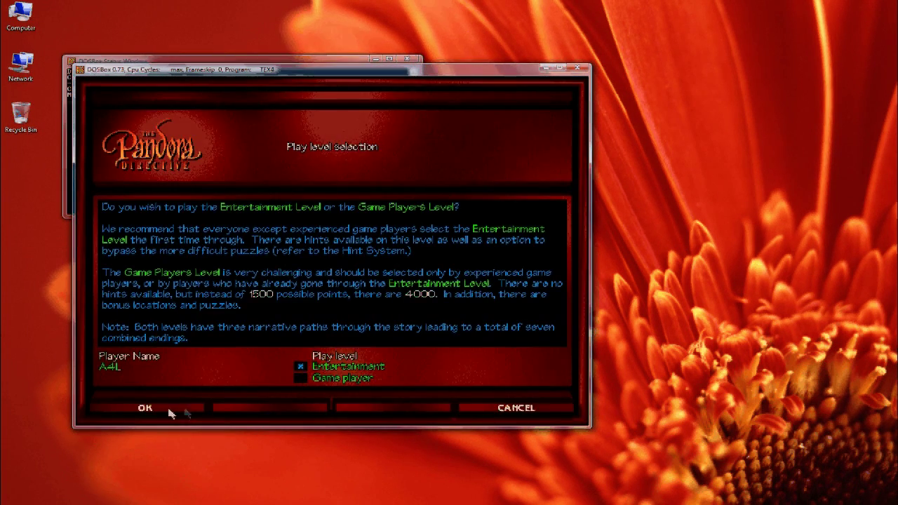
left_click(172, 413)
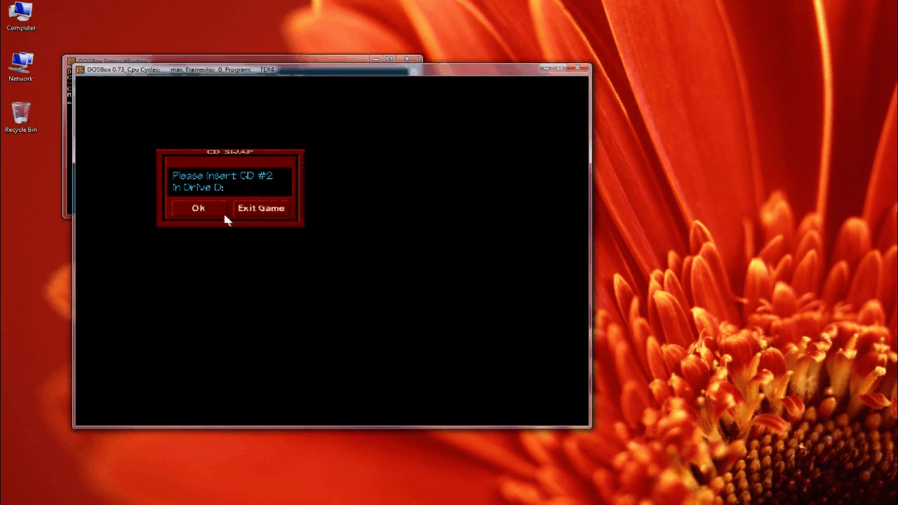